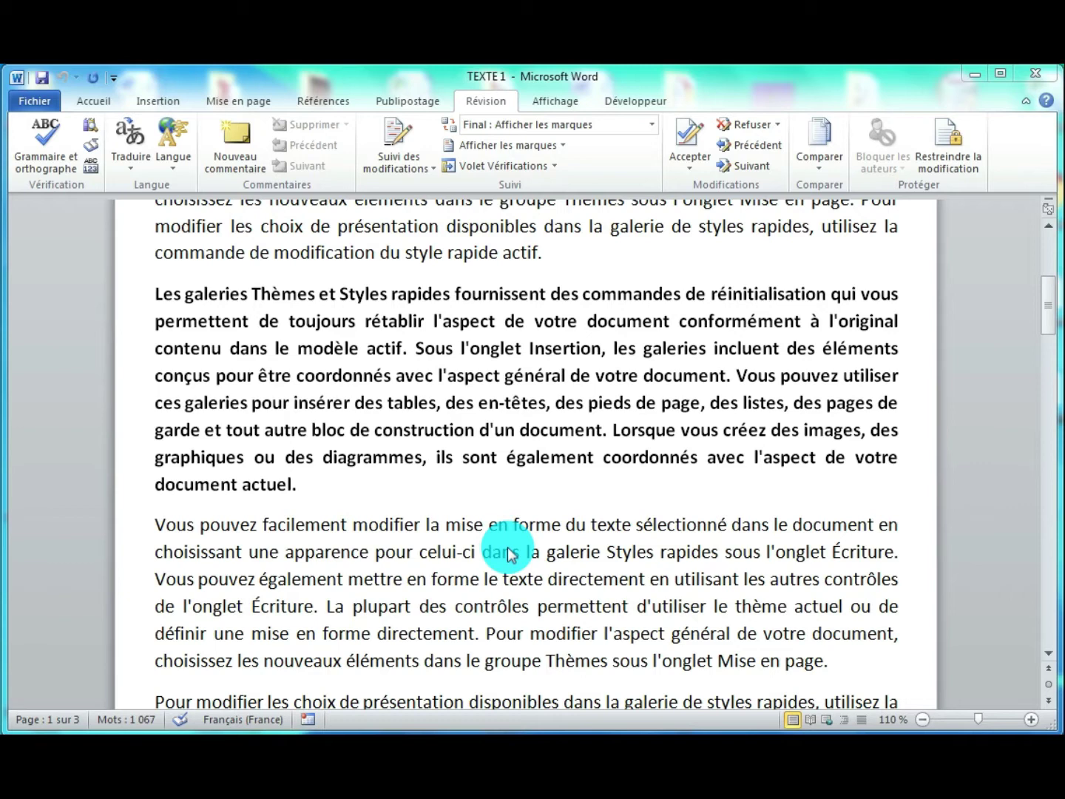
pyautogui.click(419, 403)
pyautogui.scroll(-1, 471, 577)
pyautogui.scroll(1, 500, 463)
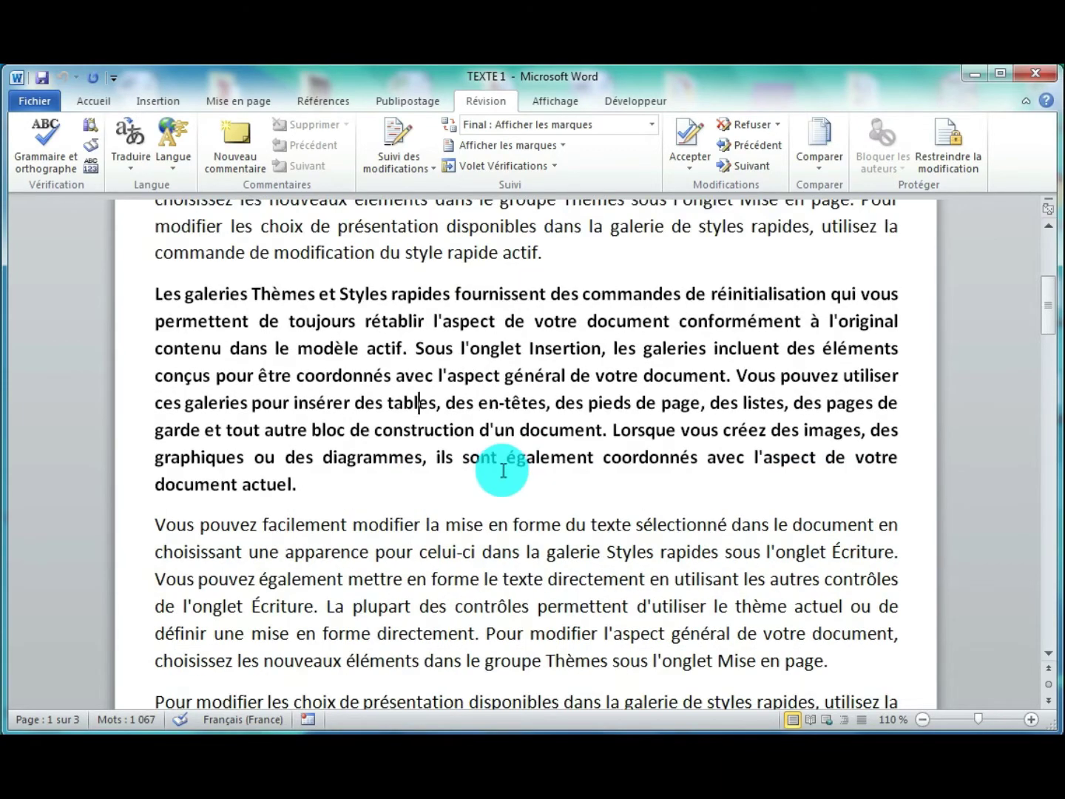
pyautogui.scroll(-4, 503, 468)
pyautogui.scroll(5, 502, 468)
pyautogui.scroll(5, 505, 469)
pyautogui.scroll(-6, 504, 470)
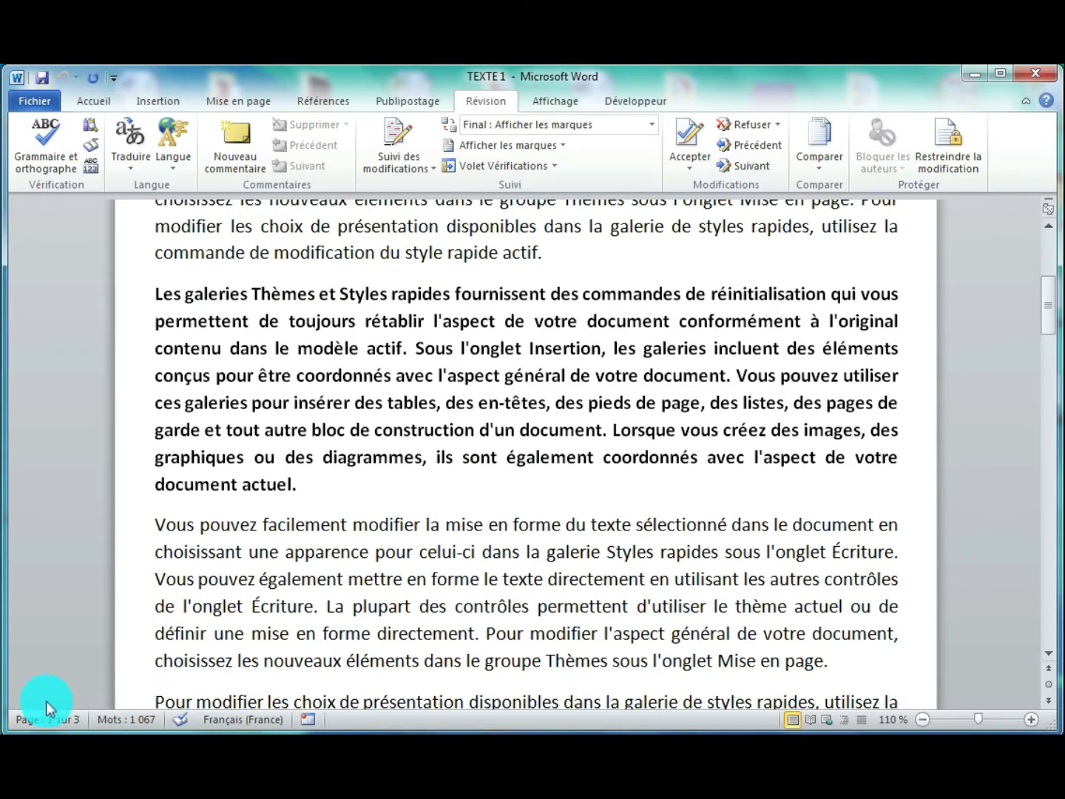
# View the word count statistics for the whole document and close them.
pyautogui.click(348, 459)
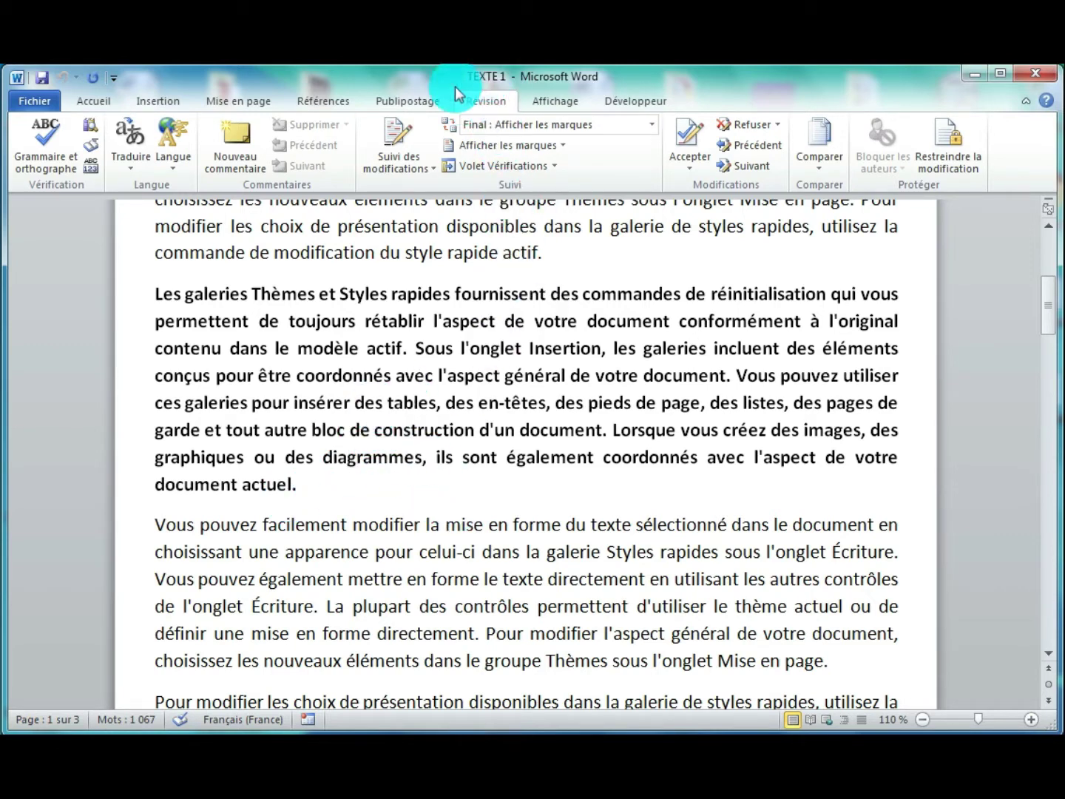
pyautogui.click(94, 169)
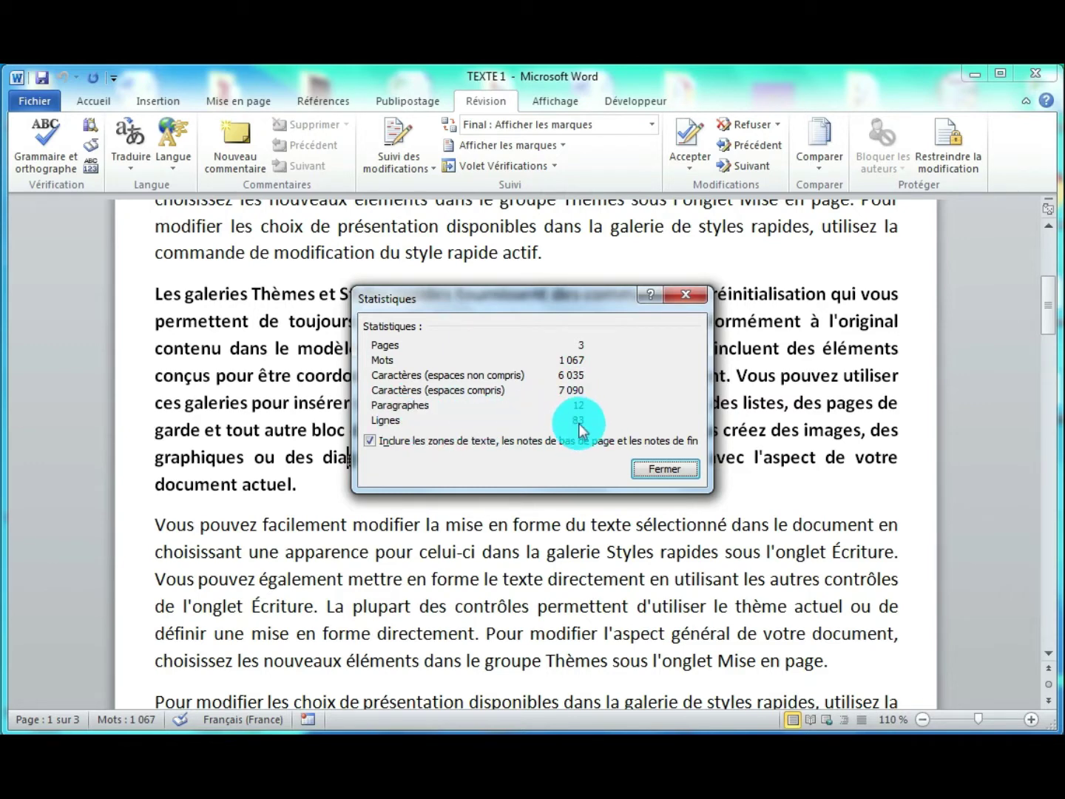
pyautogui.click(664, 470)
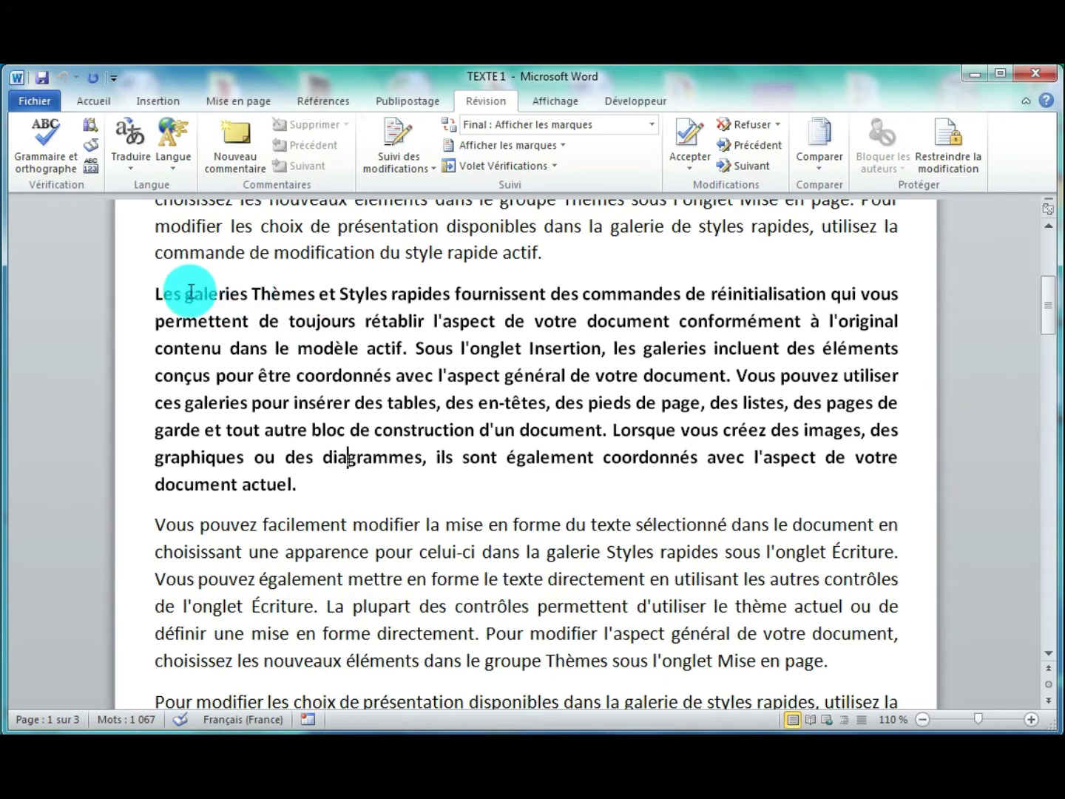
# Replace "galeries" at the start of the bold paragraph with the thesaurus synonym "collections", close the research results and decline the security alert.
pyautogui.moveTo(188, 294); pyautogui.dragTo(249, 301)
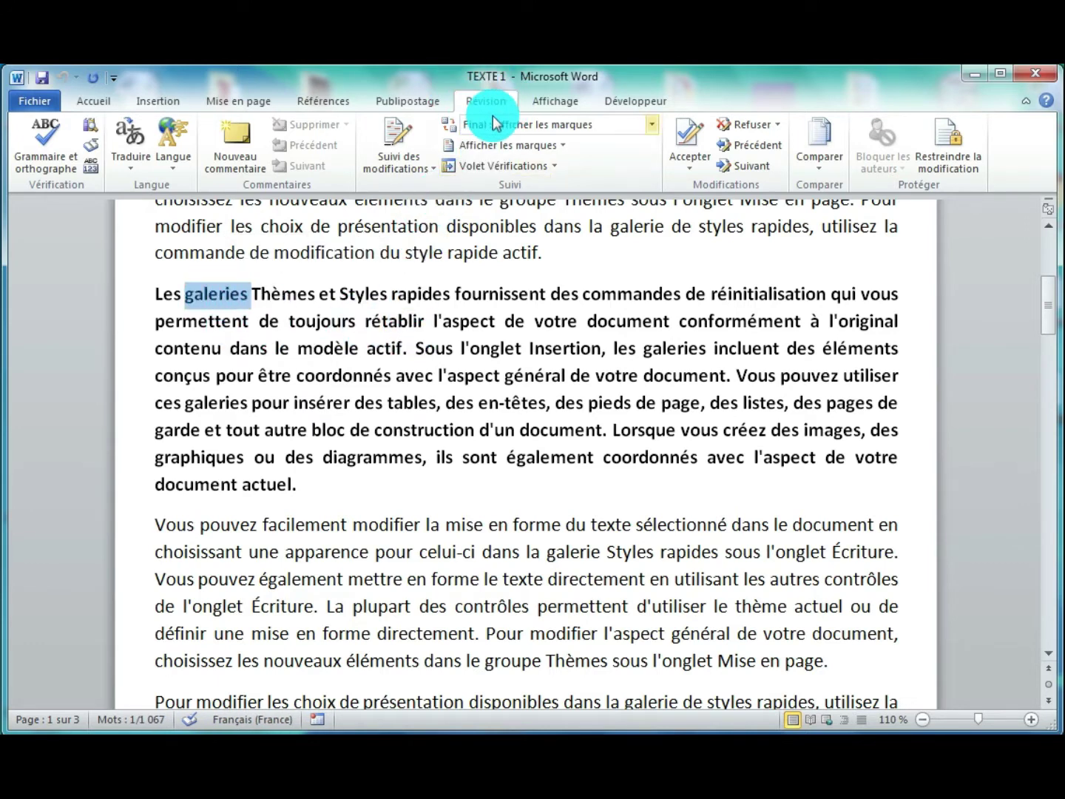
pyautogui.click(92, 154)
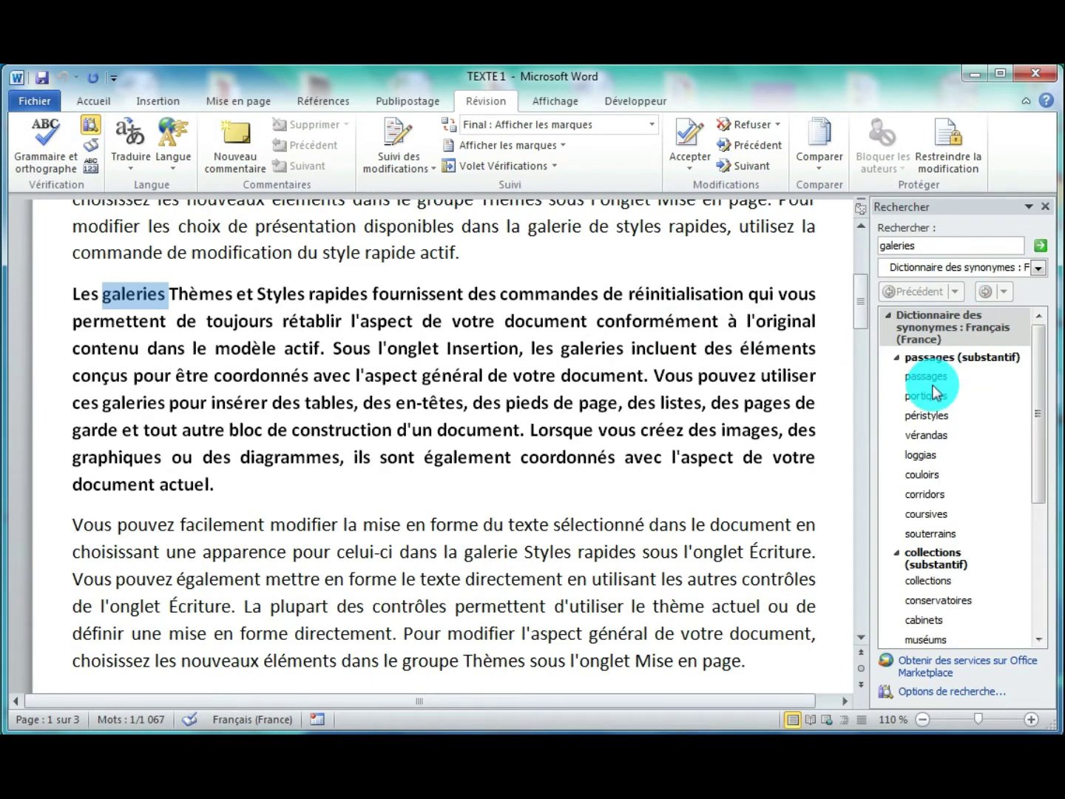
pyautogui.moveTo(929, 453)
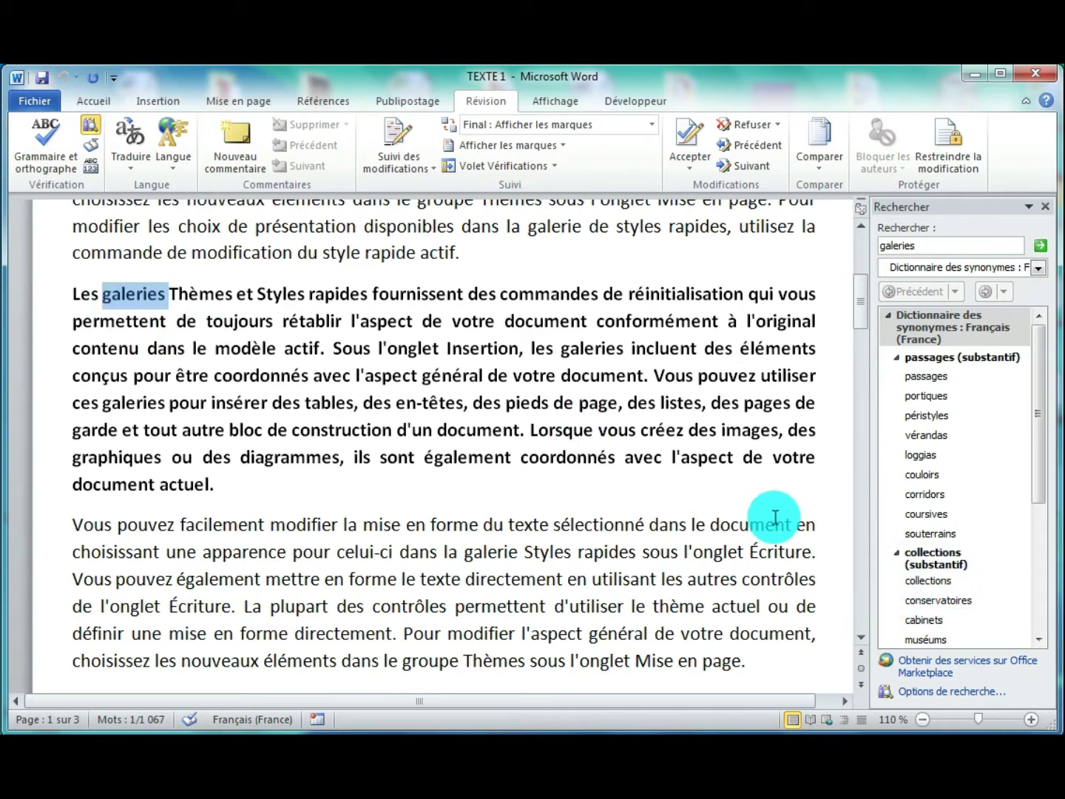
pyautogui.moveTo(929, 585)
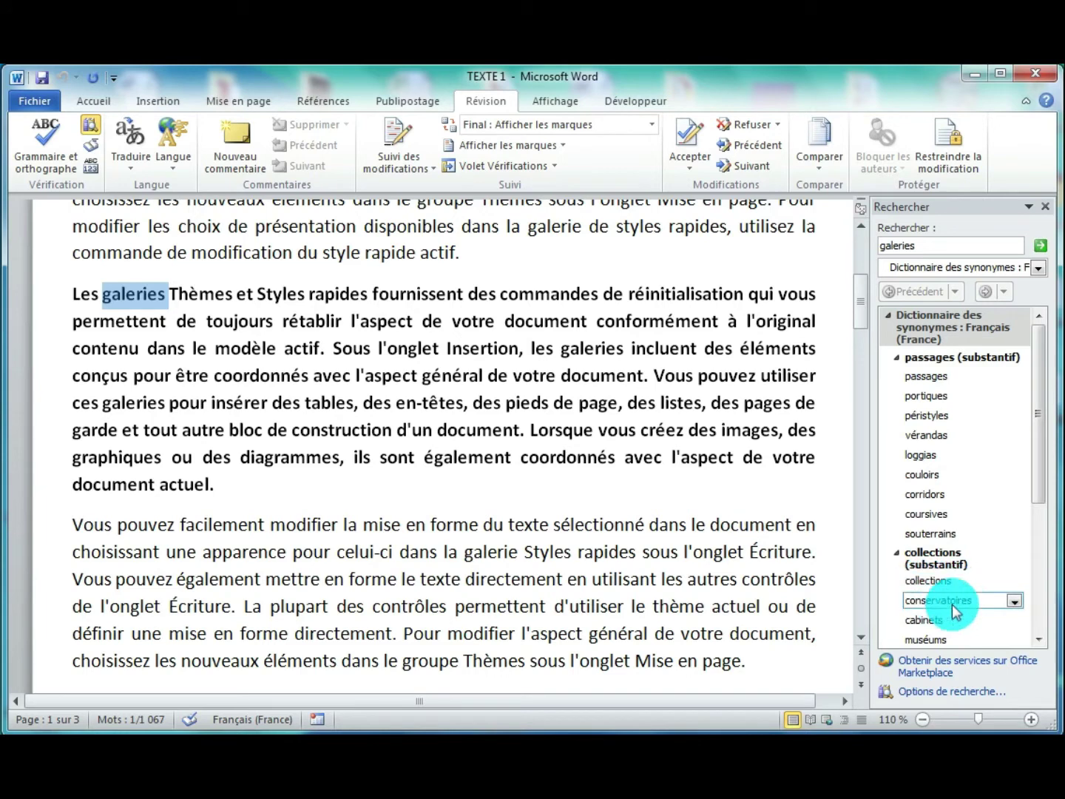
pyautogui.click(1015, 584)
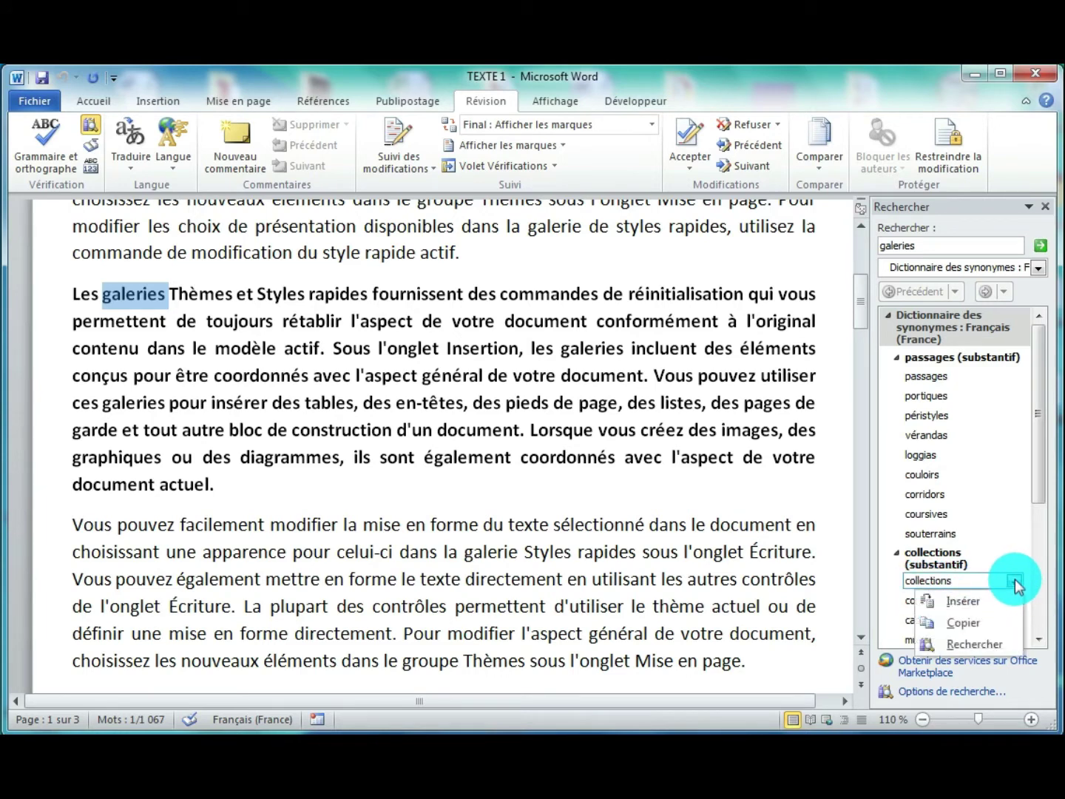
pyautogui.click(957, 603)
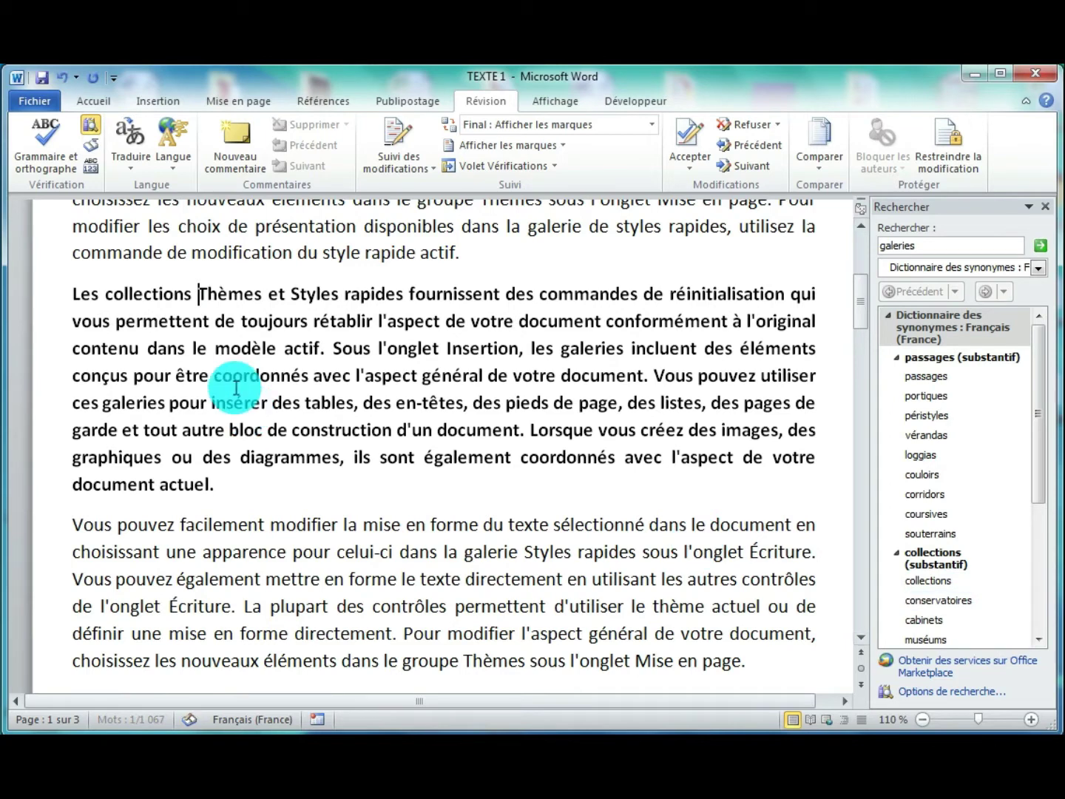
pyautogui.click(317, 384)
pyautogui.click(1045, 208)
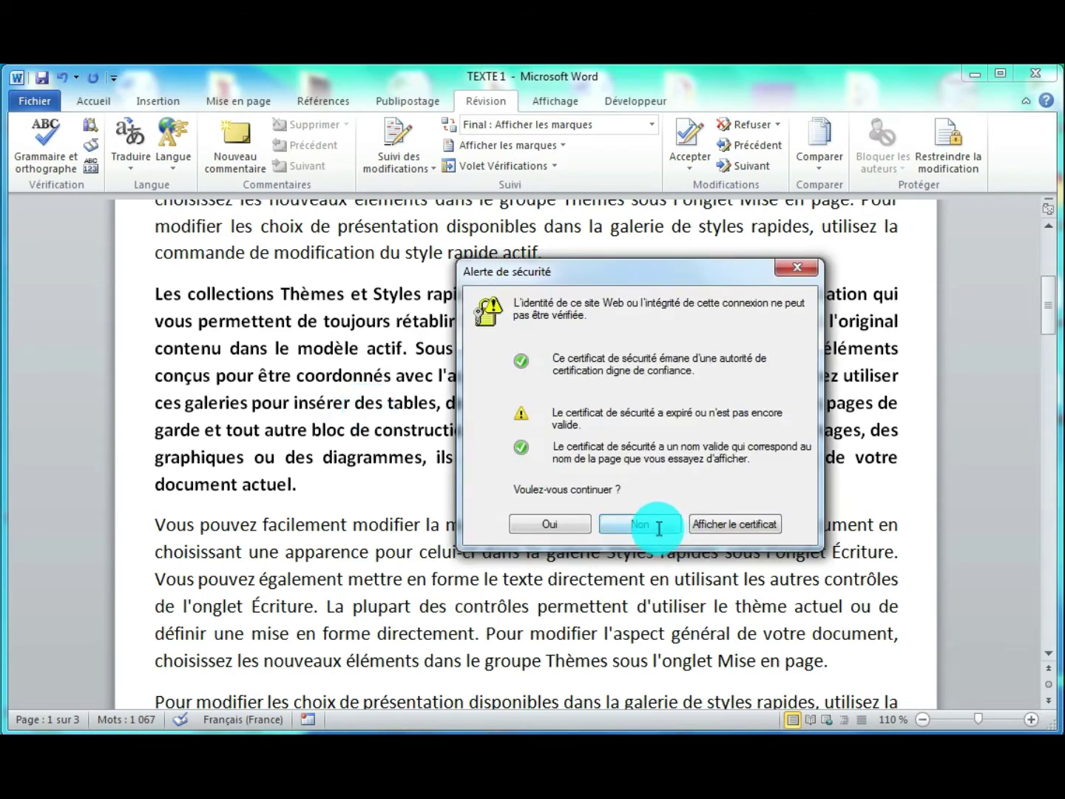
pyautogui.click(640, 524)
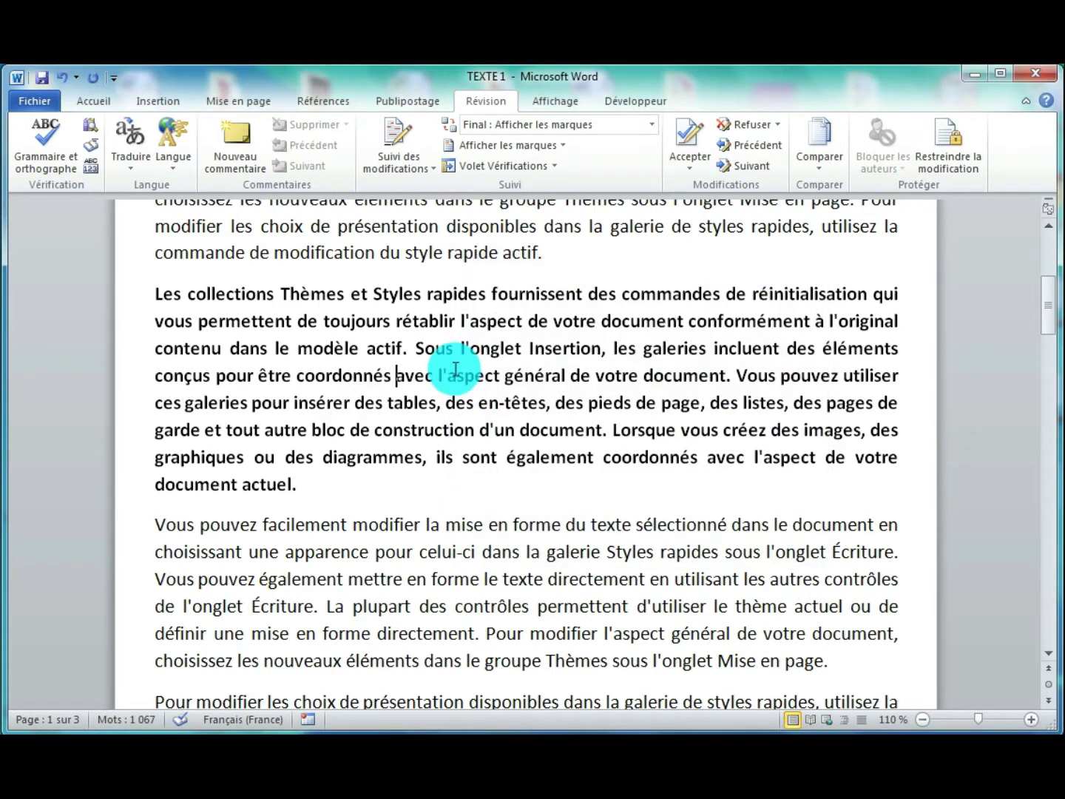
# Replace "Styles" in the first line of the bold paragraph with the thesaurus synonym "Formes" and close the research results.
pyautogui.doubleClick(394, 296)
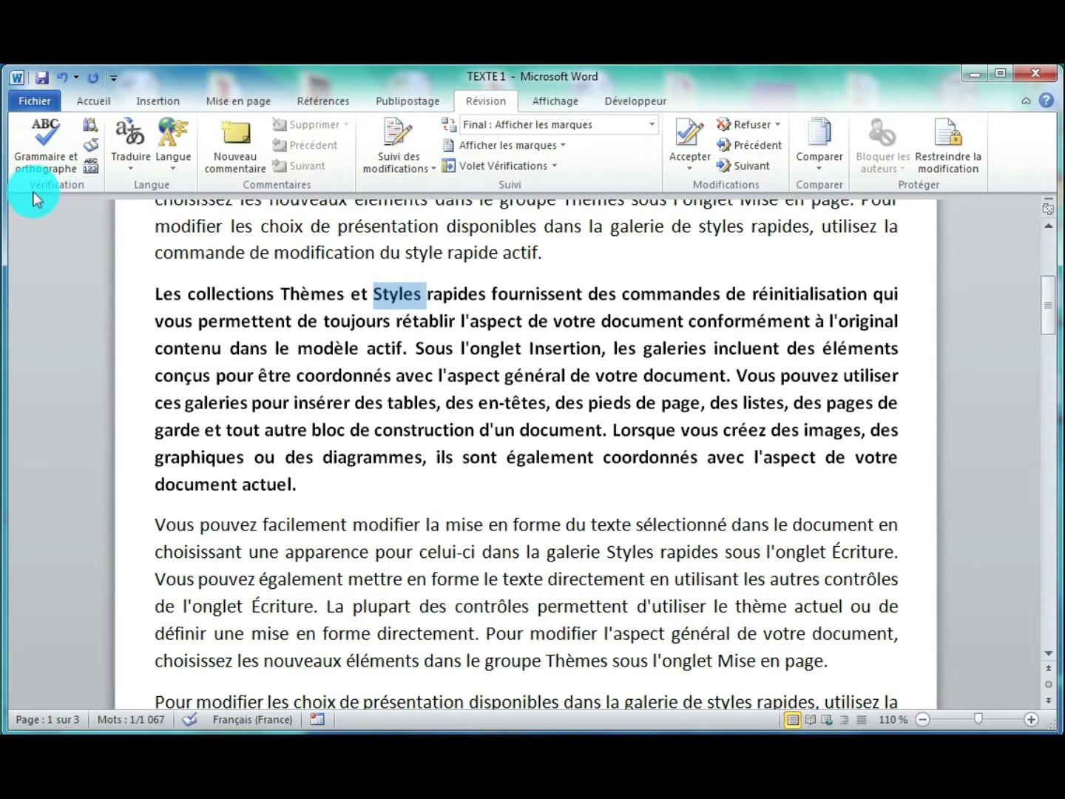
pyautogui.click(90, 146)
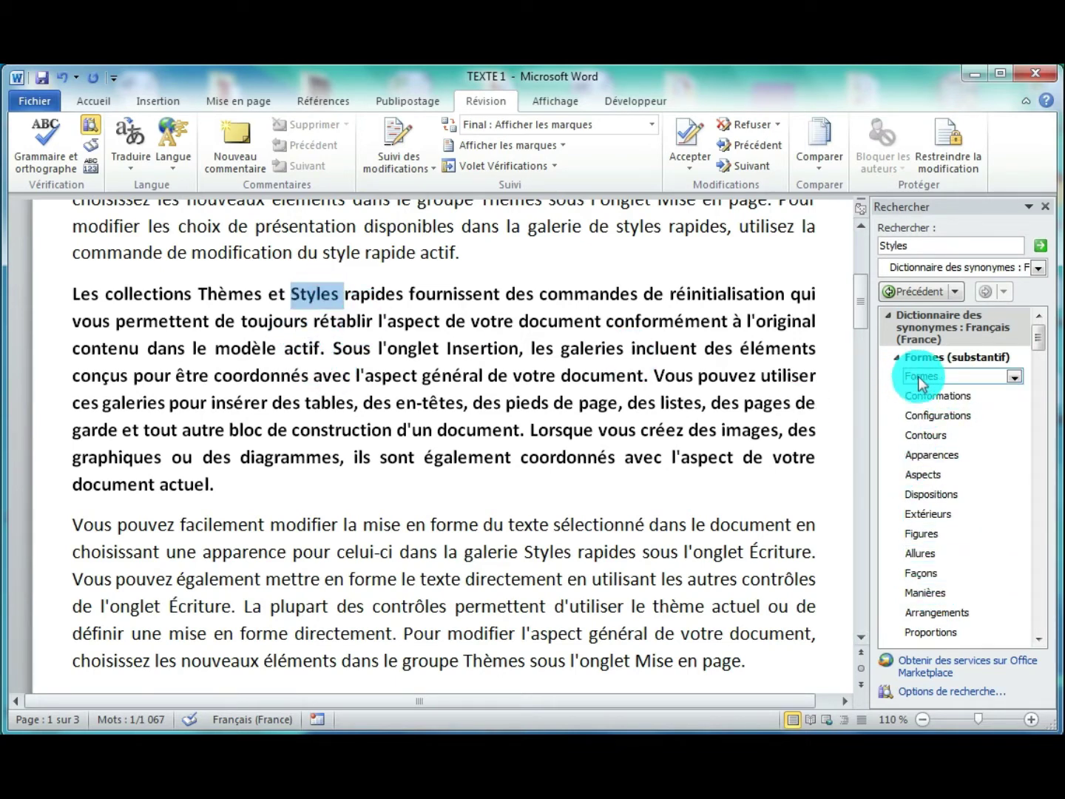
pyautogui.click(1016, 378)
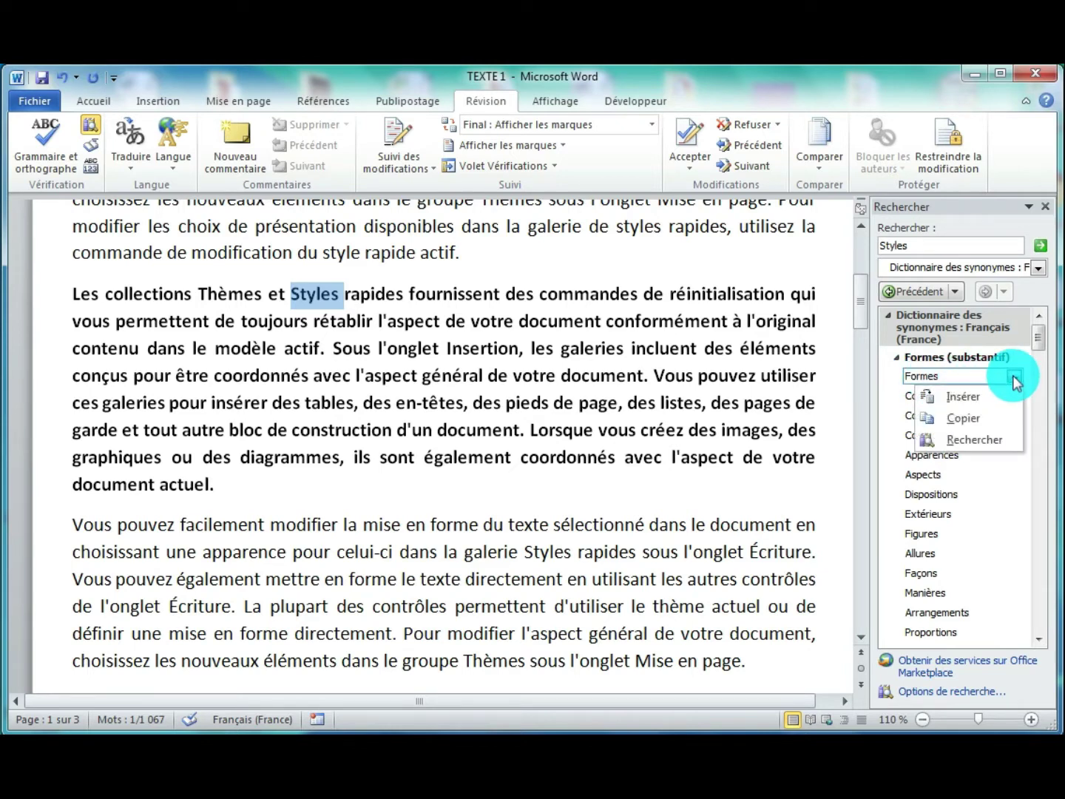
pyautogui.click(962, 398)
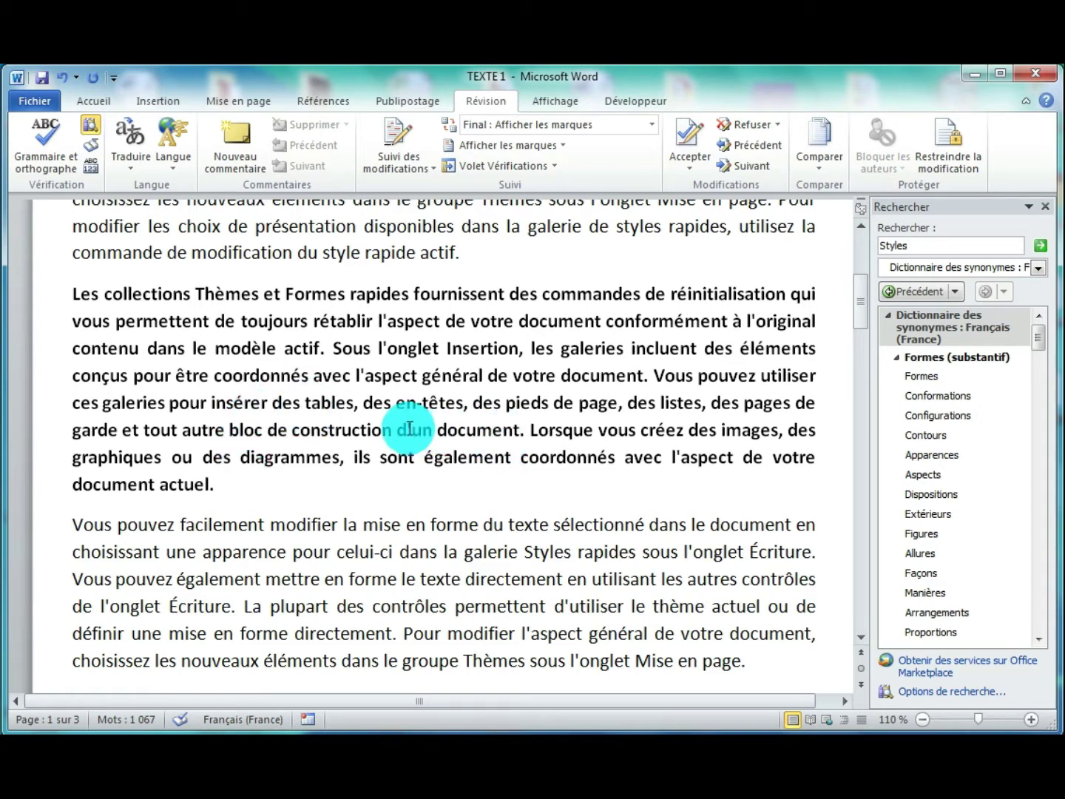
pyautogui.click(1045, 207)
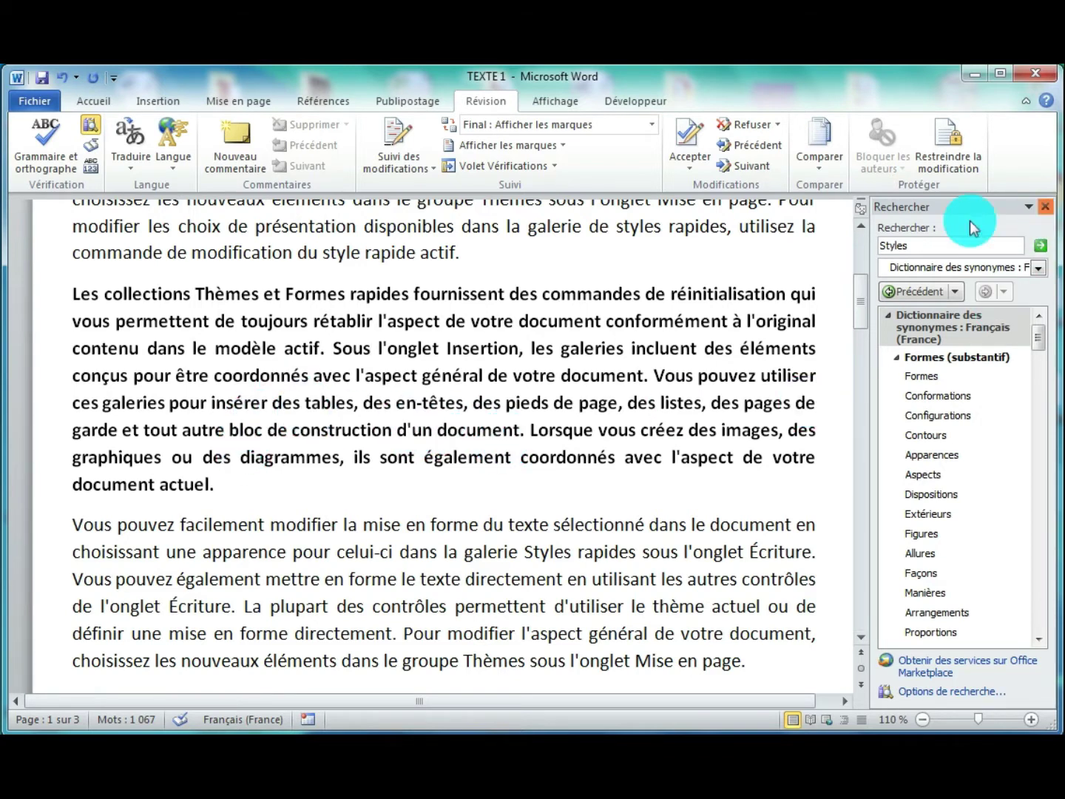
pyautogui.click(414, 403)
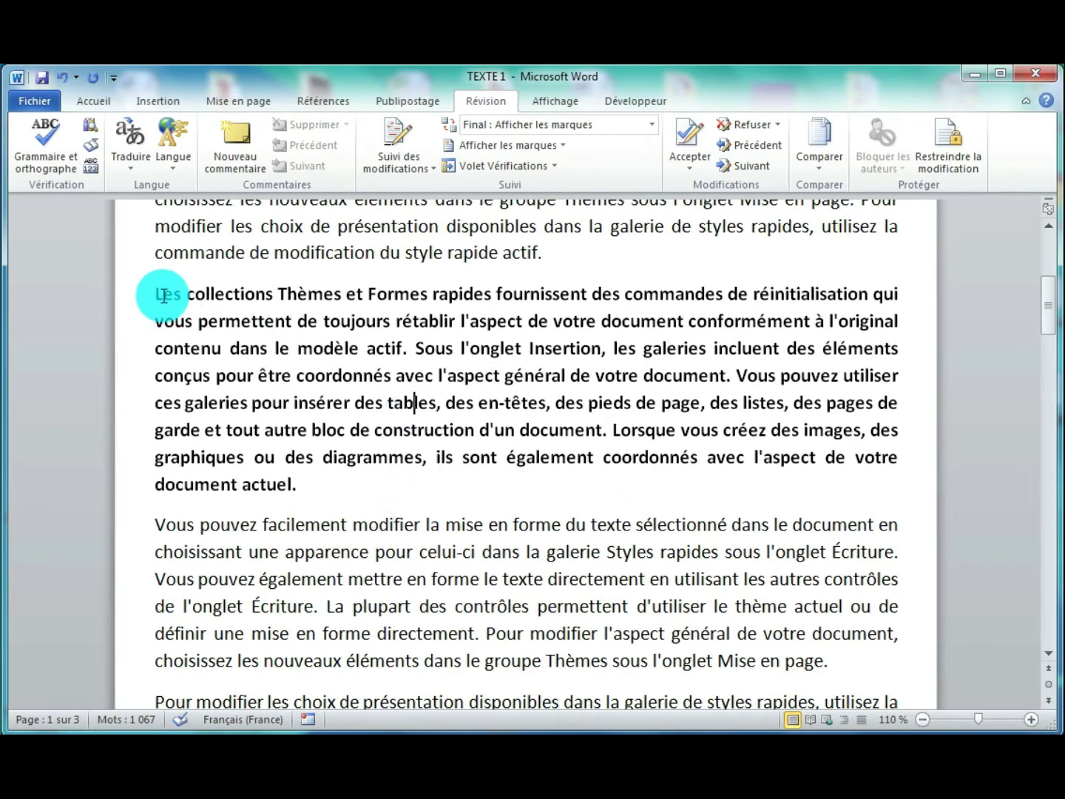
# Compare the bold black paragraph on page 1 with the blue paragraph on page 3.
pyautogui.moveTo(157, 294); pyautogui.dragTo(316, 495)
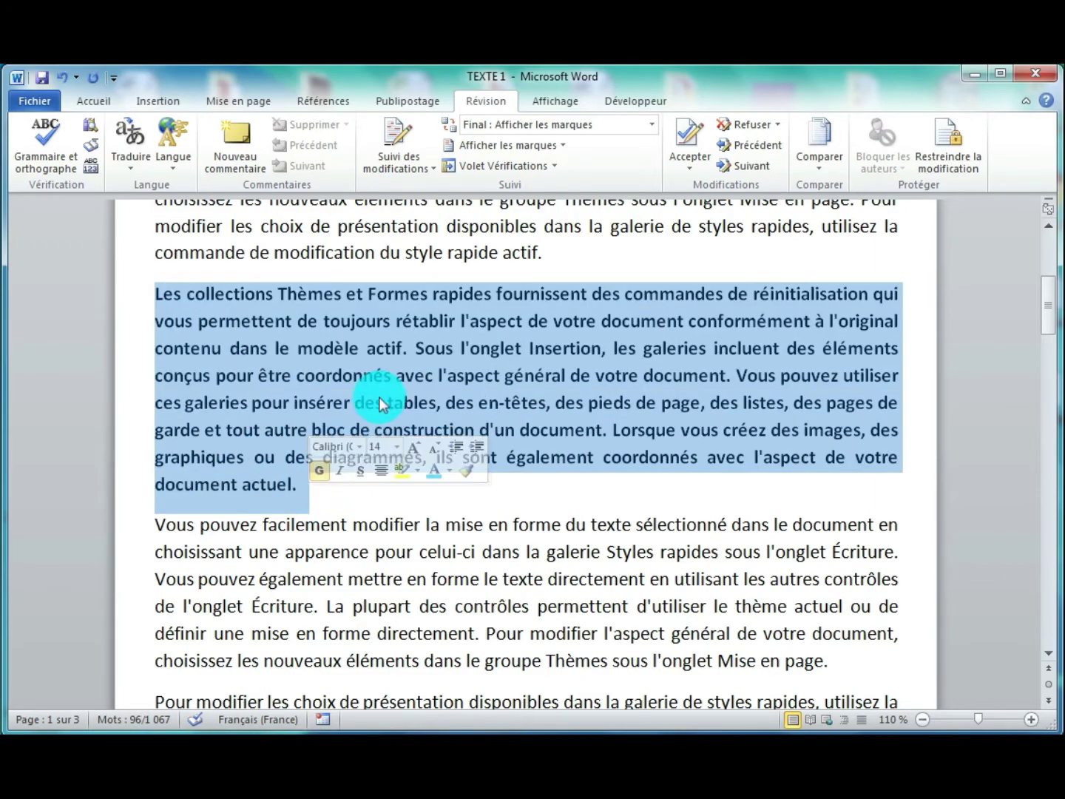
pyautogui.click(385, 404)
pyautogui.scroll(-9, 485, 408)
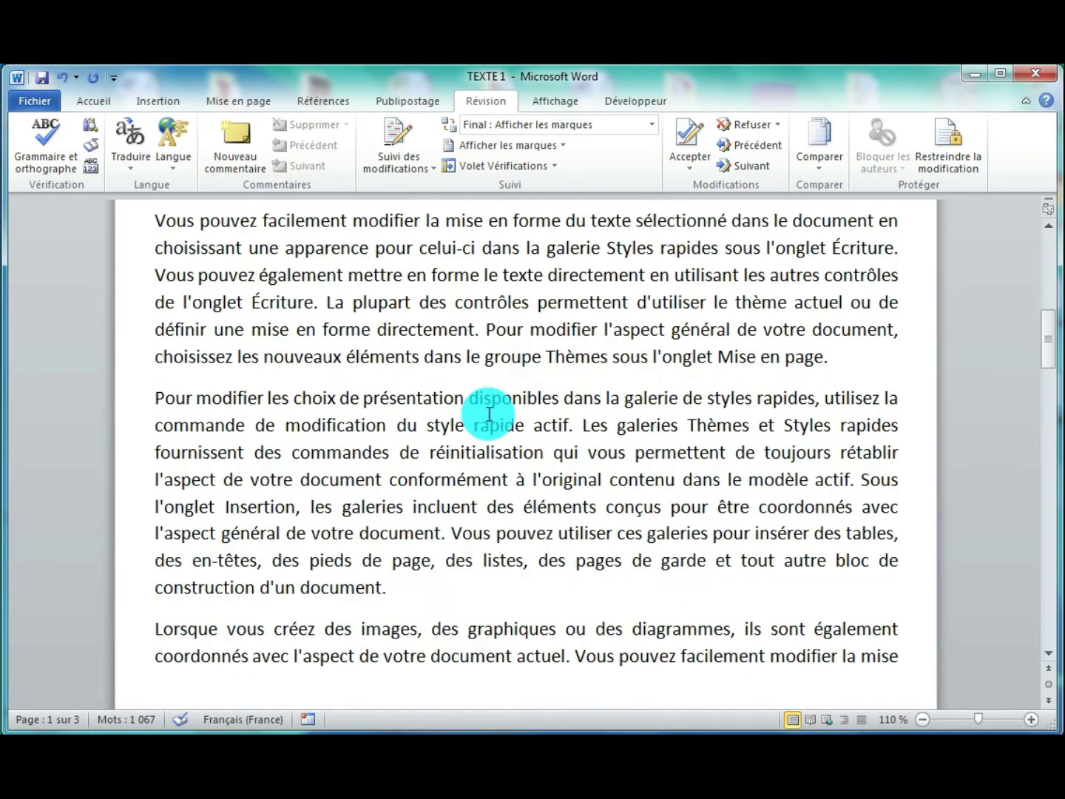
pyautogui.scroll(-12, 489, 413)
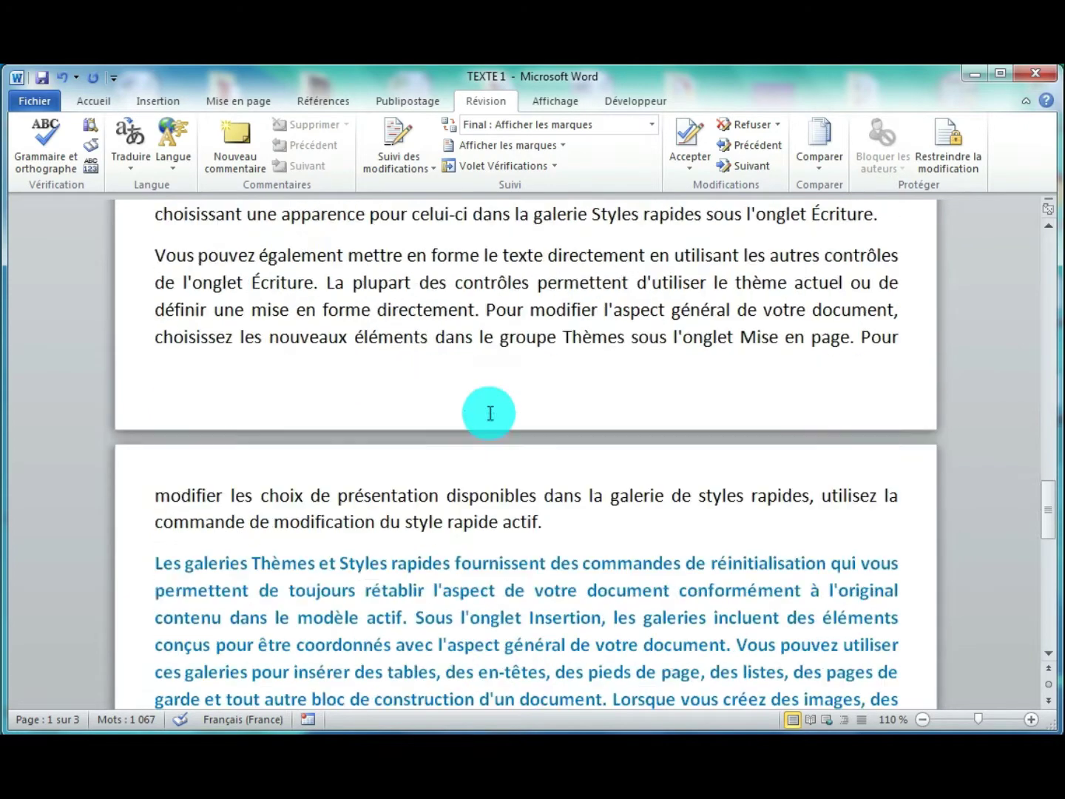
pyautogui.click(405, 414)
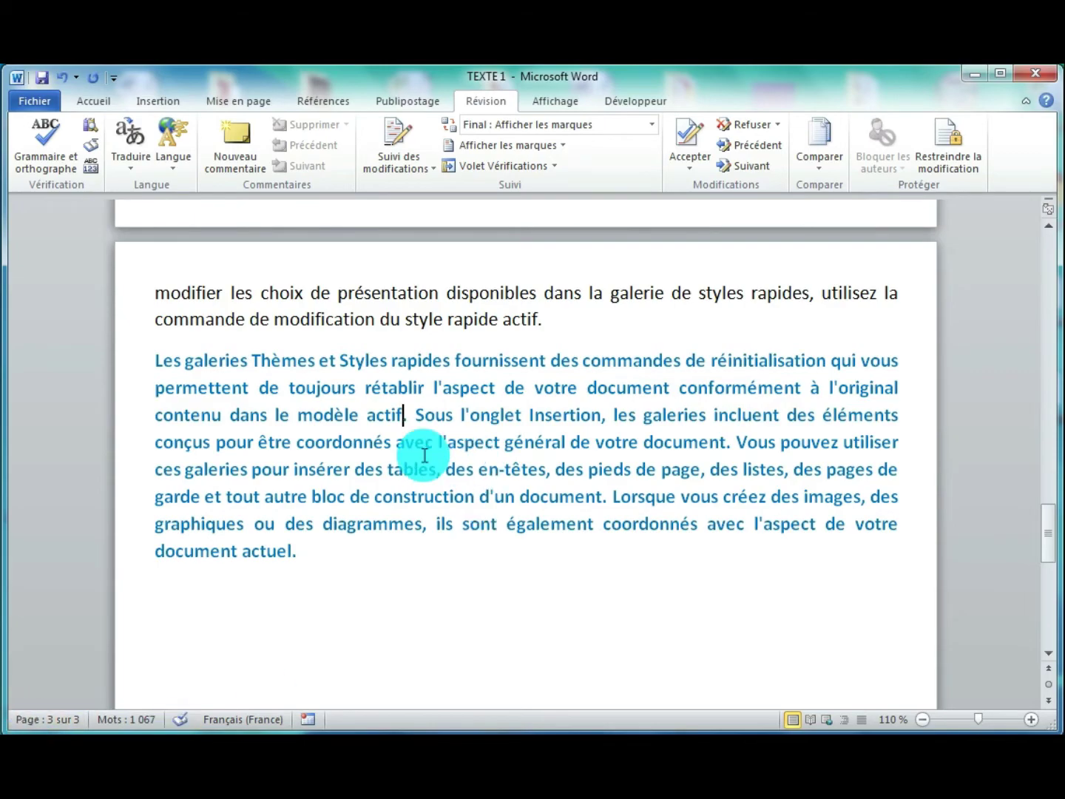
pyautogui.scroll(1, 424, 454)
pyautogui.scroll(1, 440, 459)
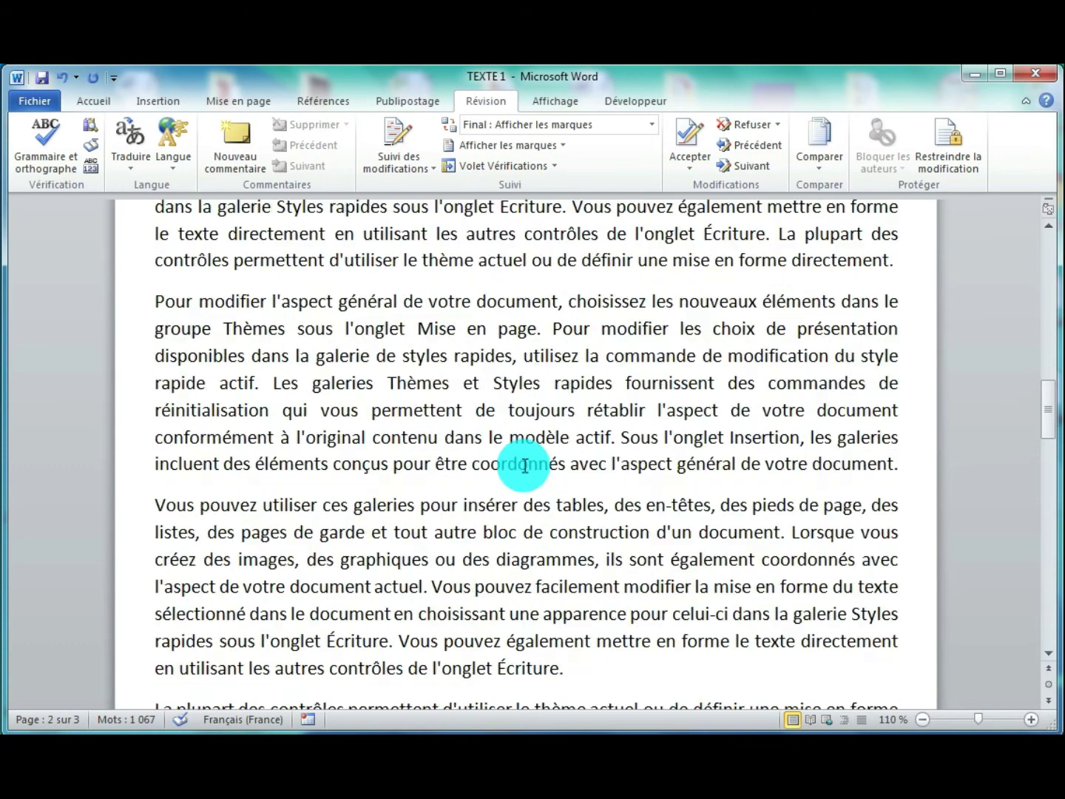
pyautogui.scroll(15, 524, 463)
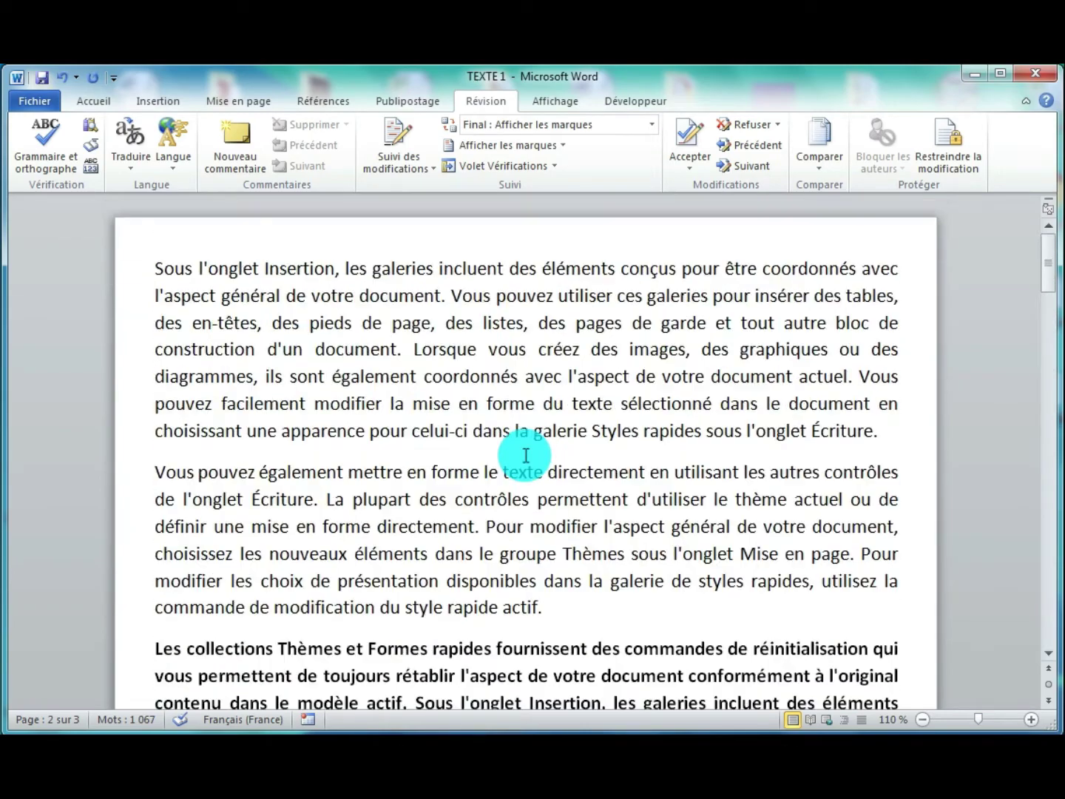
pyautogui.scroll(-12, 525, 455)
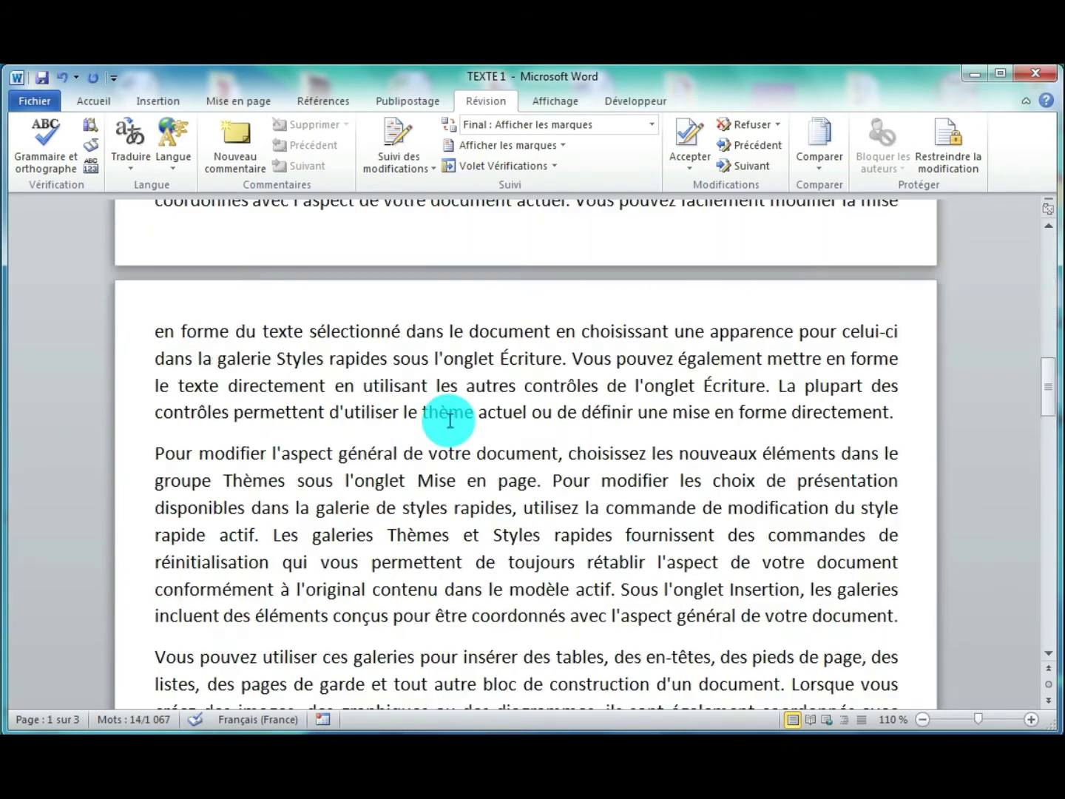
pyautogui.scroll(-15, 449, 419)
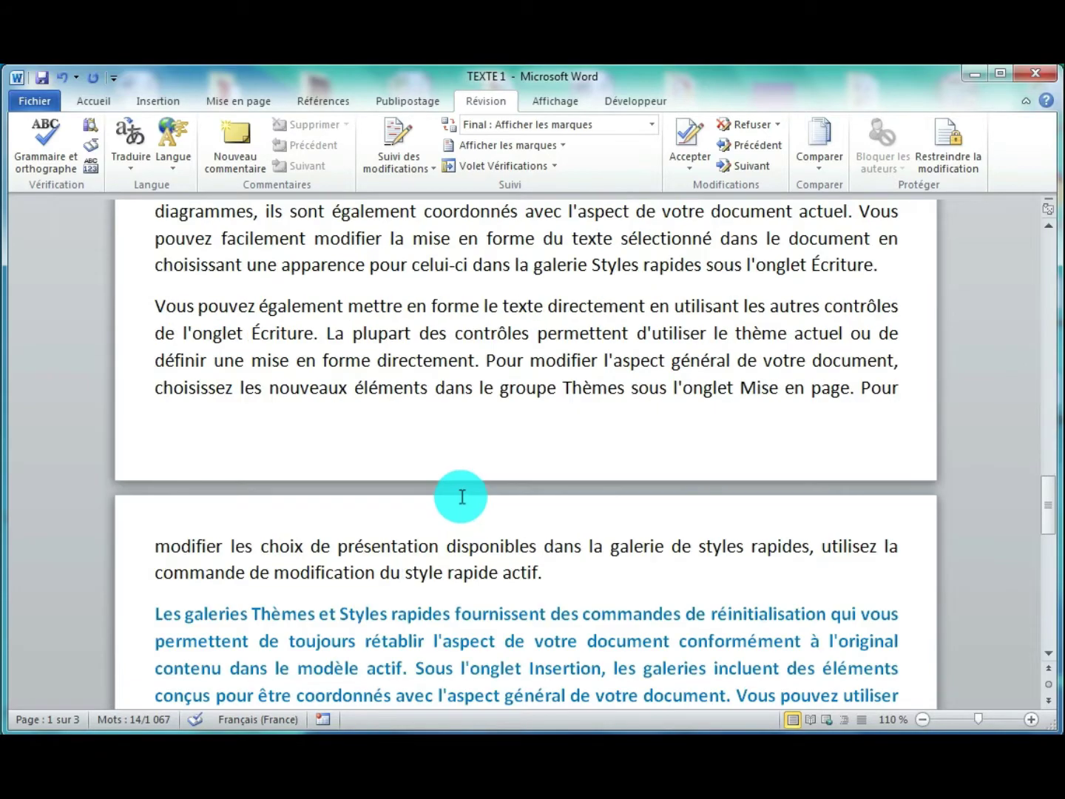
pyautogui.scroll(12, 461, 497)
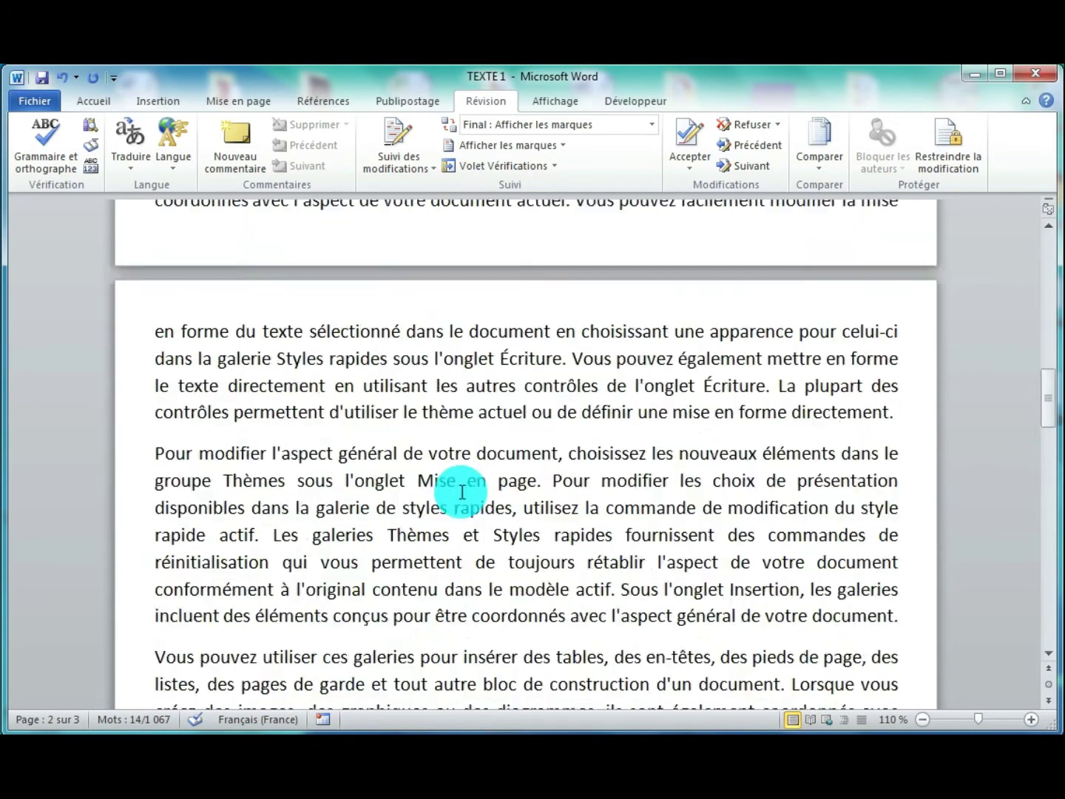
pyautogui.scroll(4, 463, 492)
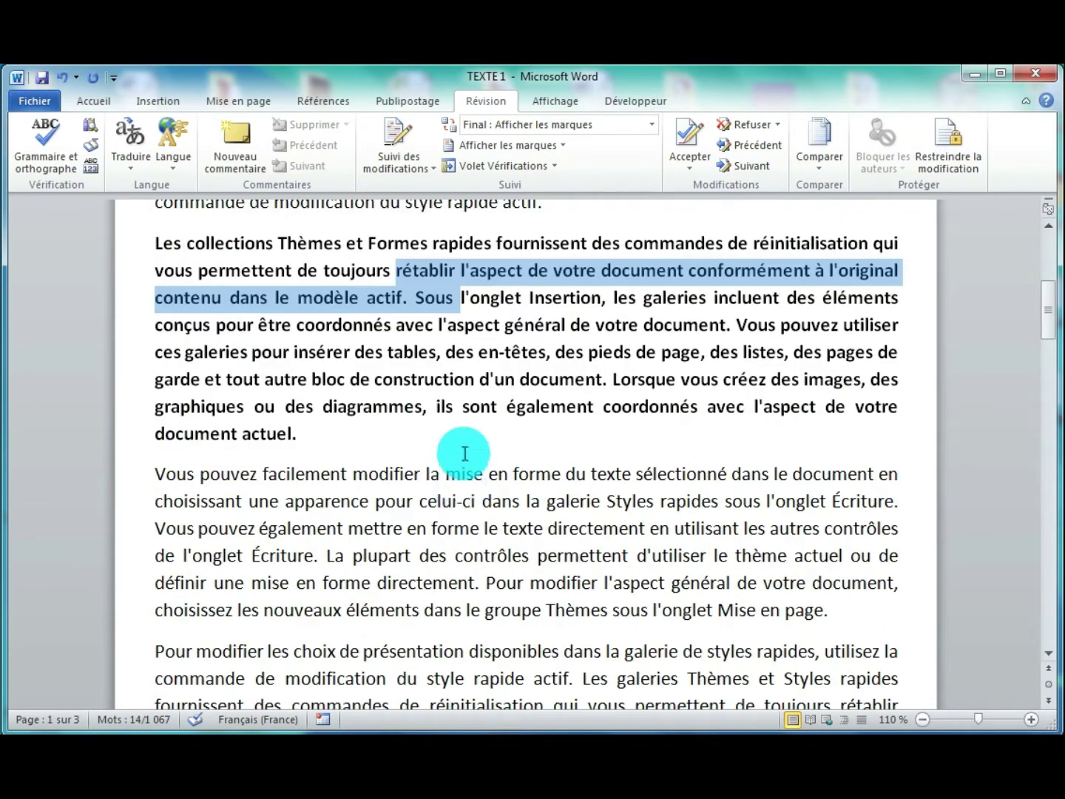
pyautogui.click(509, 381)
pyautogui.moveTo(1050, 315); pyautogui.dragTo(1051, 317)
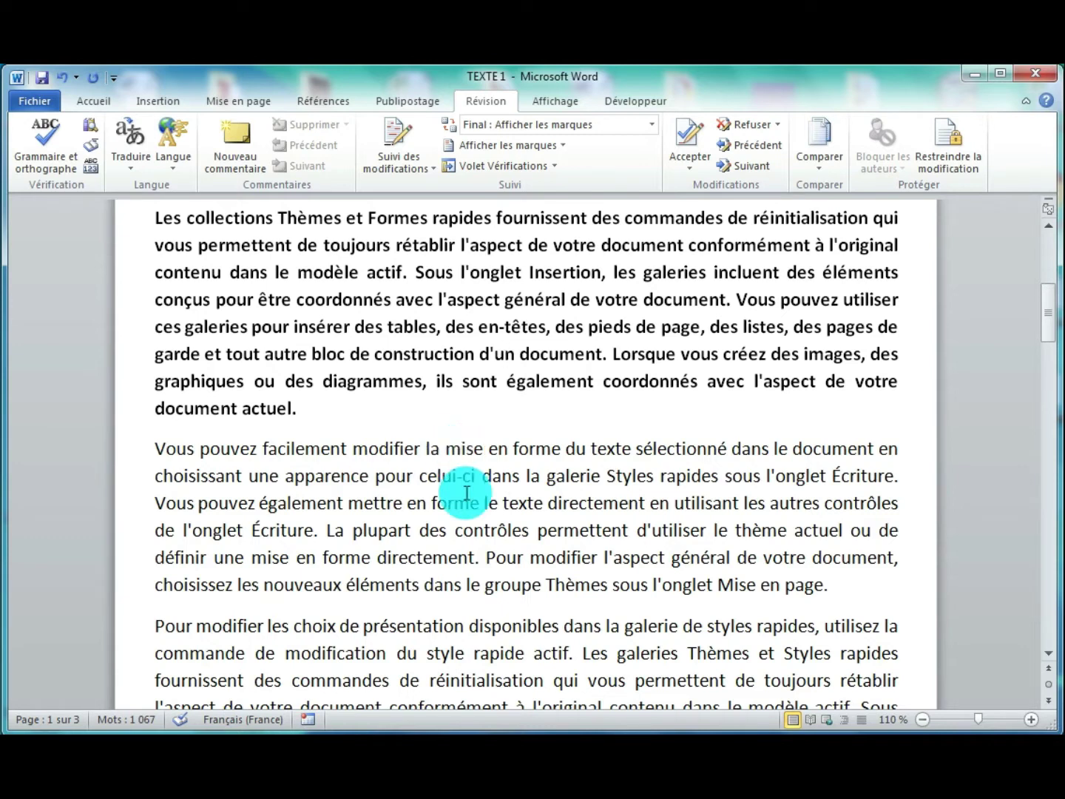
# Split the window just below the bold black paragraph and bring the blue paragraph on page 3 into the lower pane.
pyautogui.click(567, 108)
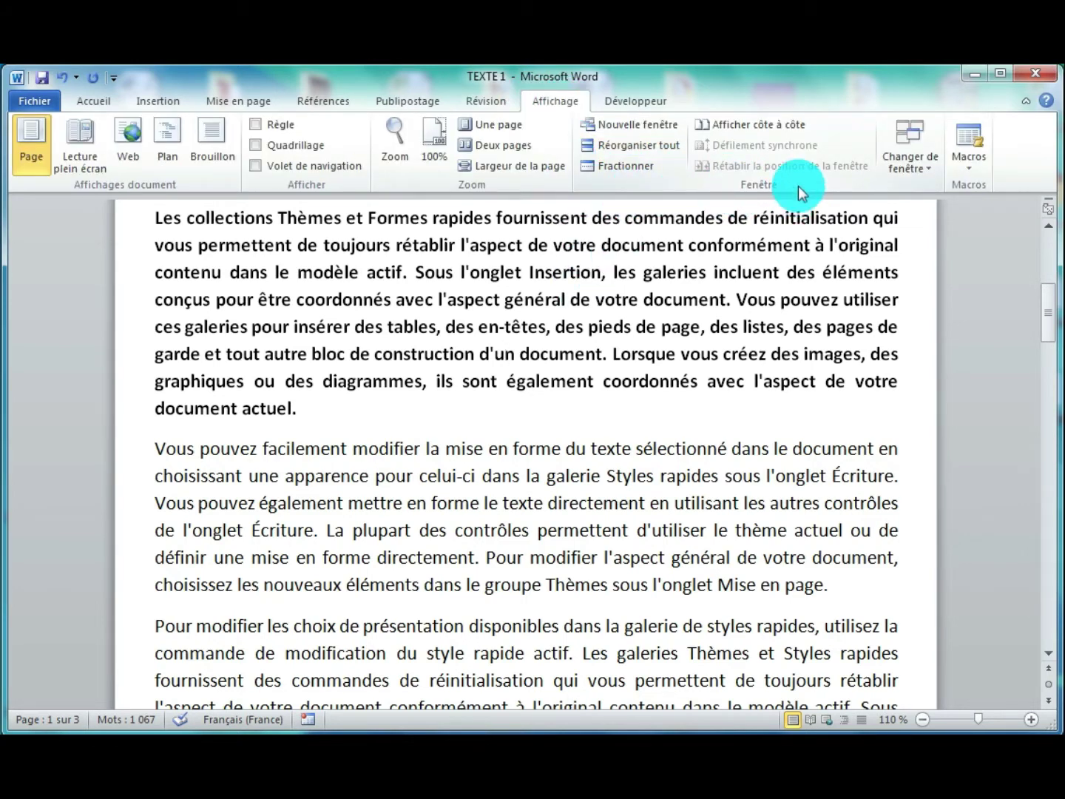
pyautogui.click(617, 169)
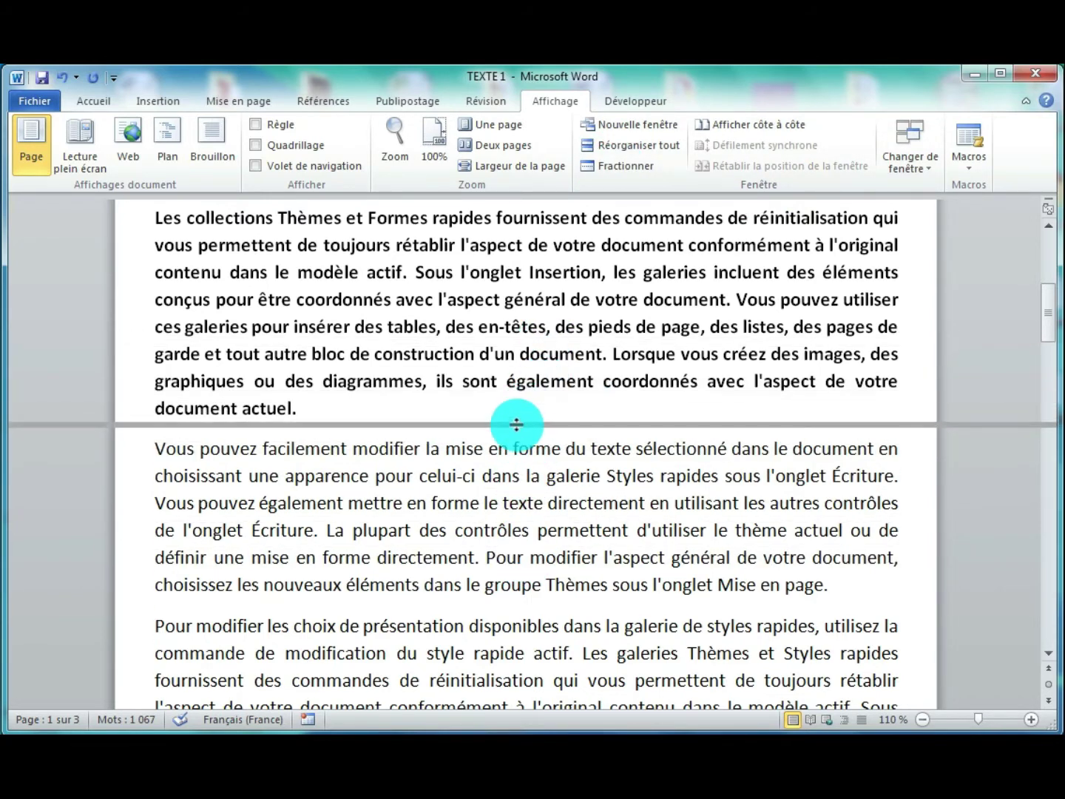
pyautogui.click(516, 426)
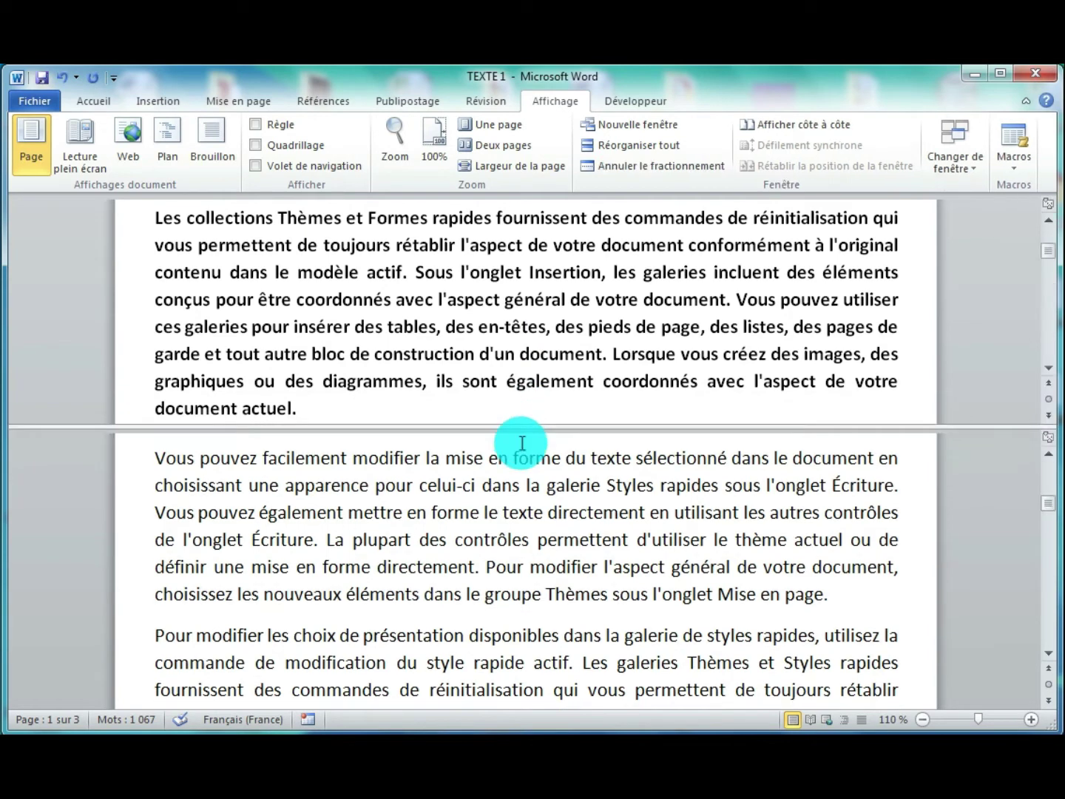
pyautogui.click(536, 540)
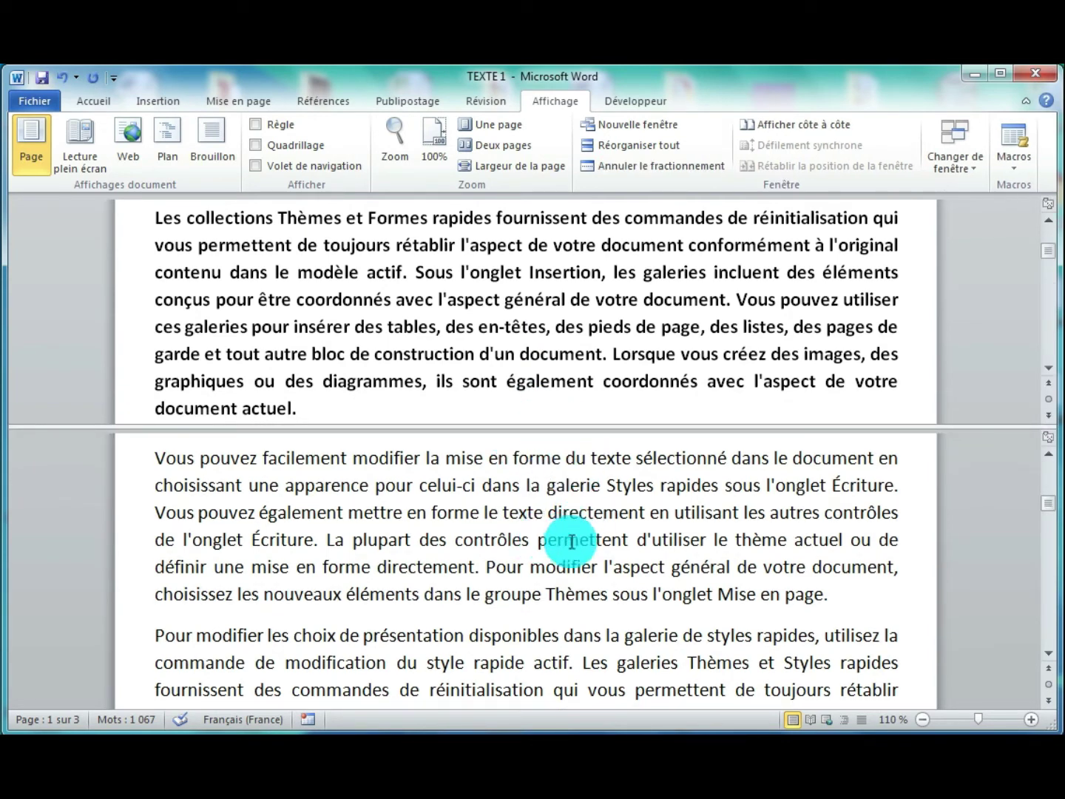
pyautogui.scroll(-5, 453, 509)
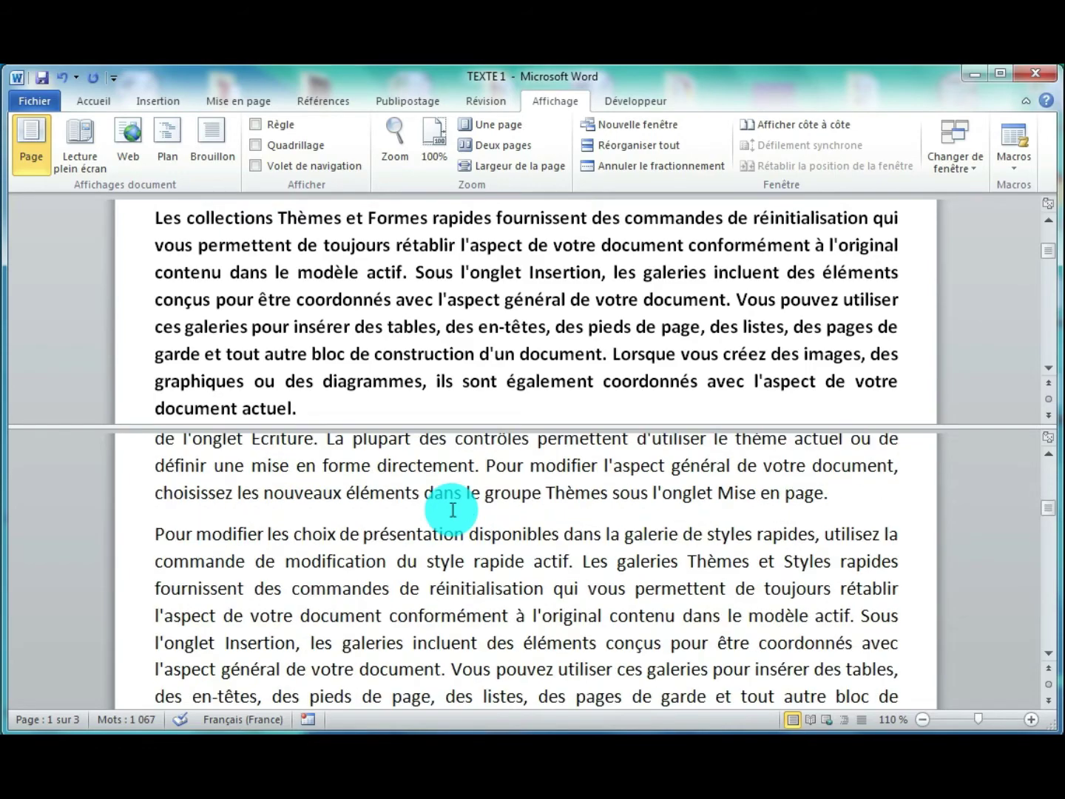
pyautogui.scroll(-6, 454, 509)
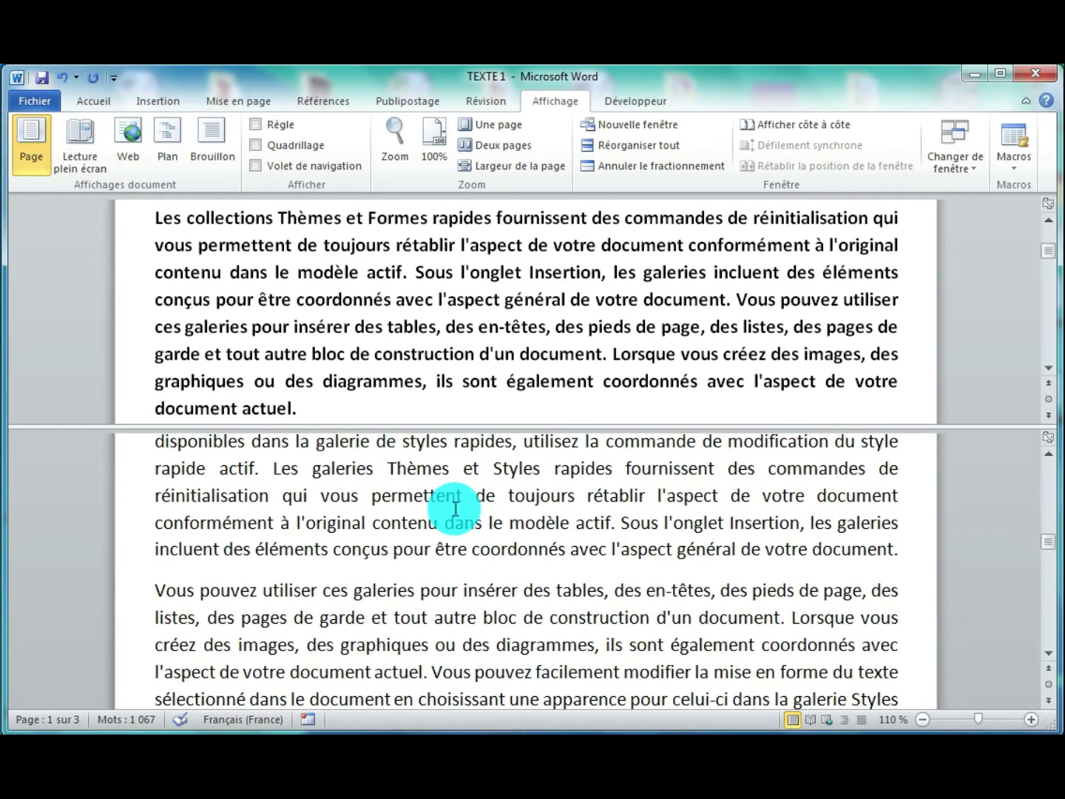
pyautogui.scroll(-10, 456, 509)
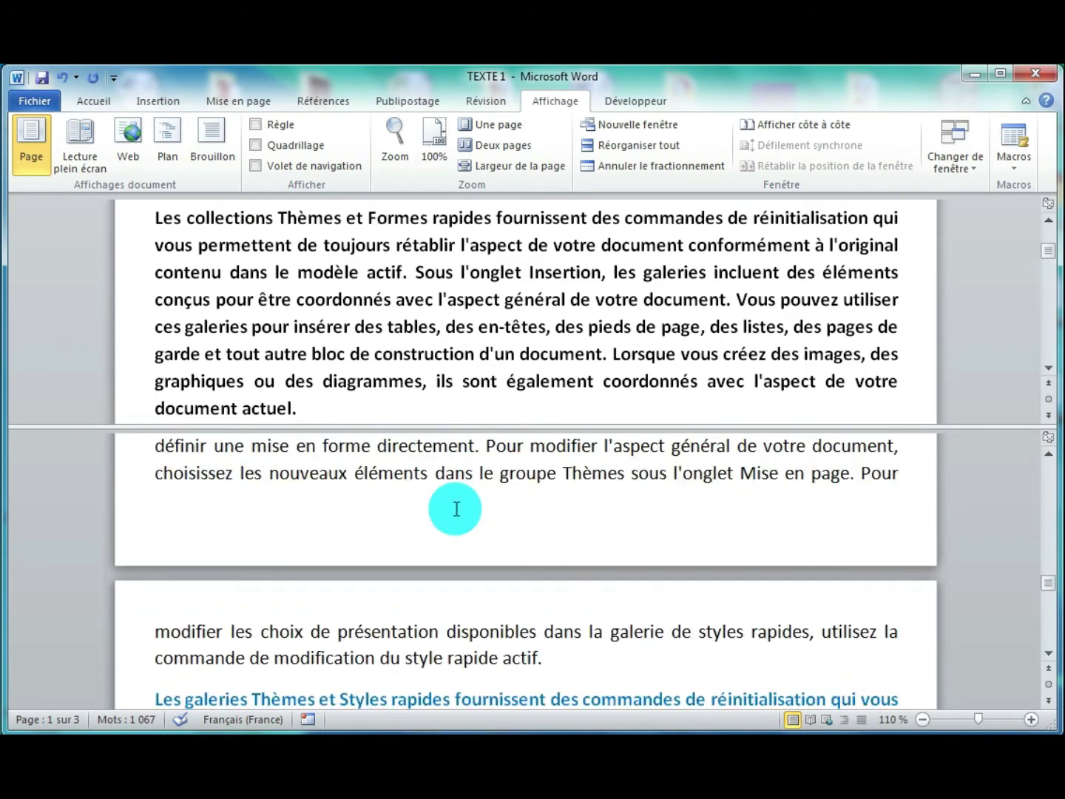
pyautogui.scroll(1, 456, 509)
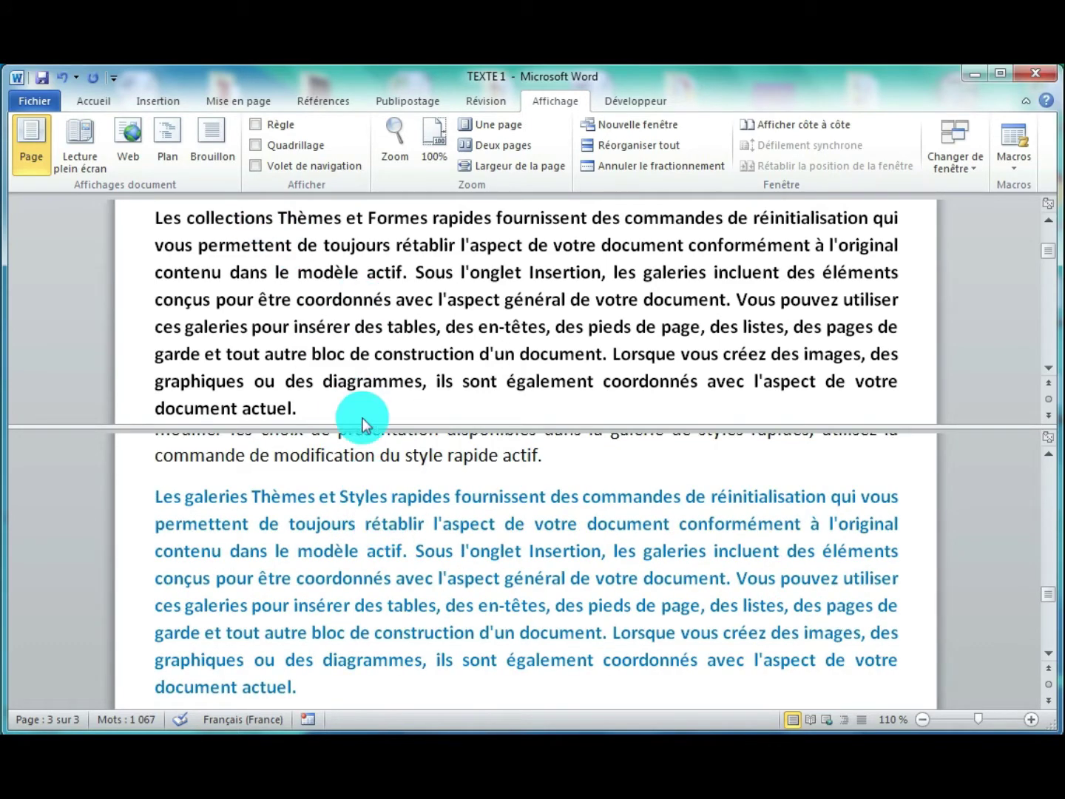
# Select a passage in the bold black paragraph, then one in the blue paragraph, to check their page positions, and clear the selection.
pyautogui.moveTo(290, 243); pyautogui.dragTo(383, 295)
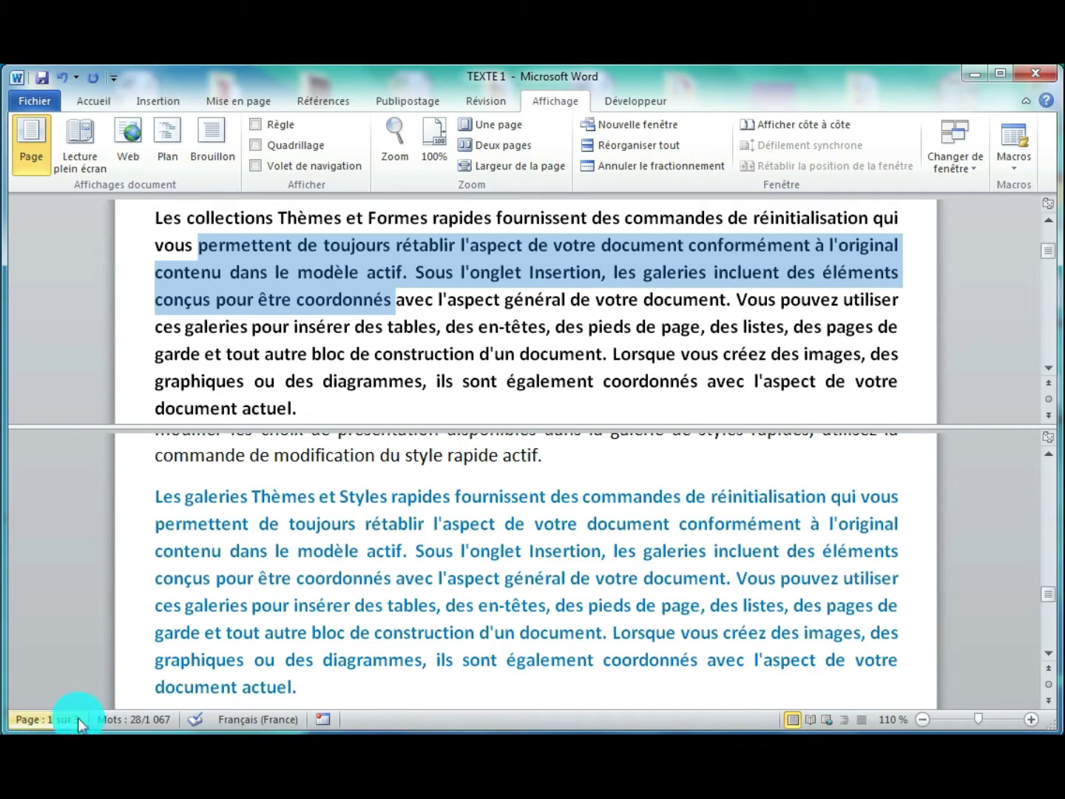
pyautogui.moveTo(405, 524); pyautogui.dragTo(455, 553)
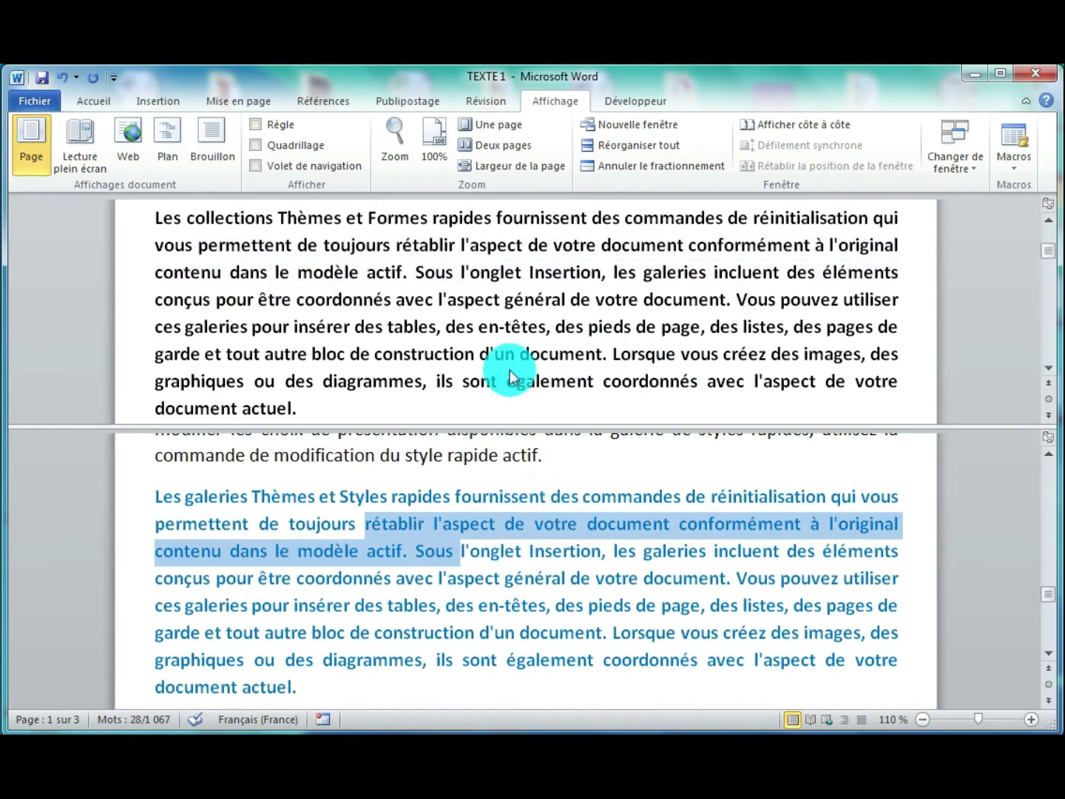
pyautogui.click(577, 469)
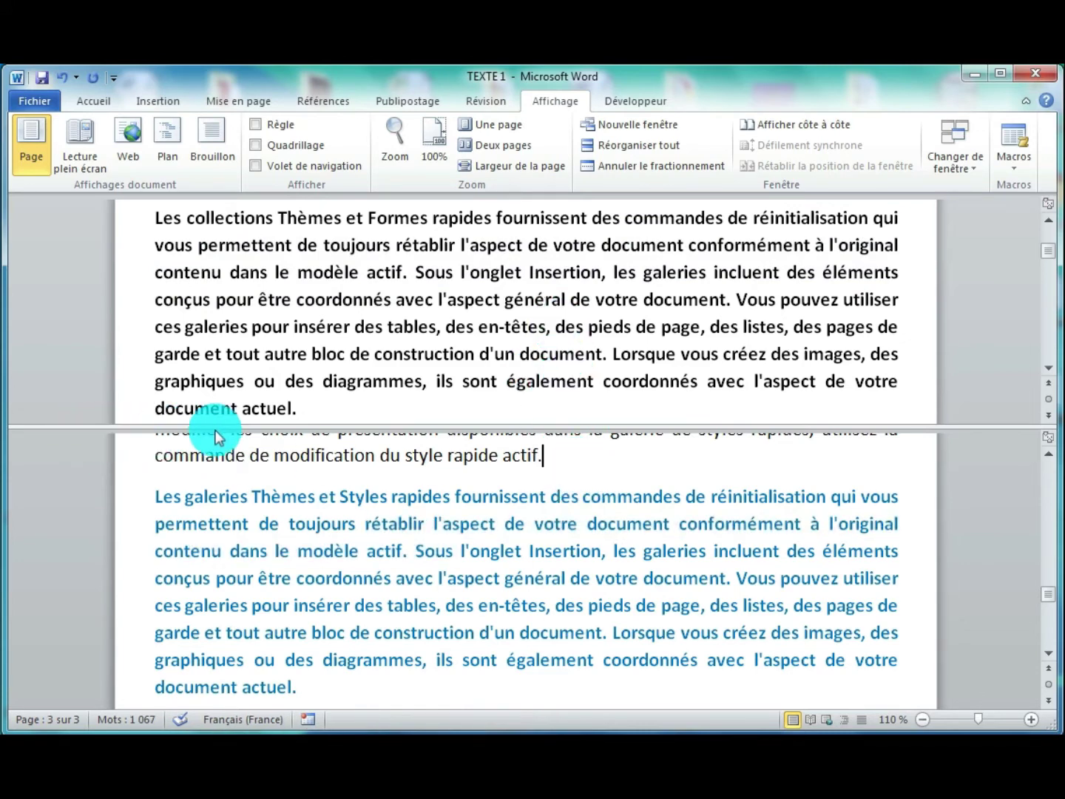
# Remove the window split and place the cursor at the end of the bold black paragraph.
pyautogui.moveTo(589, 430)
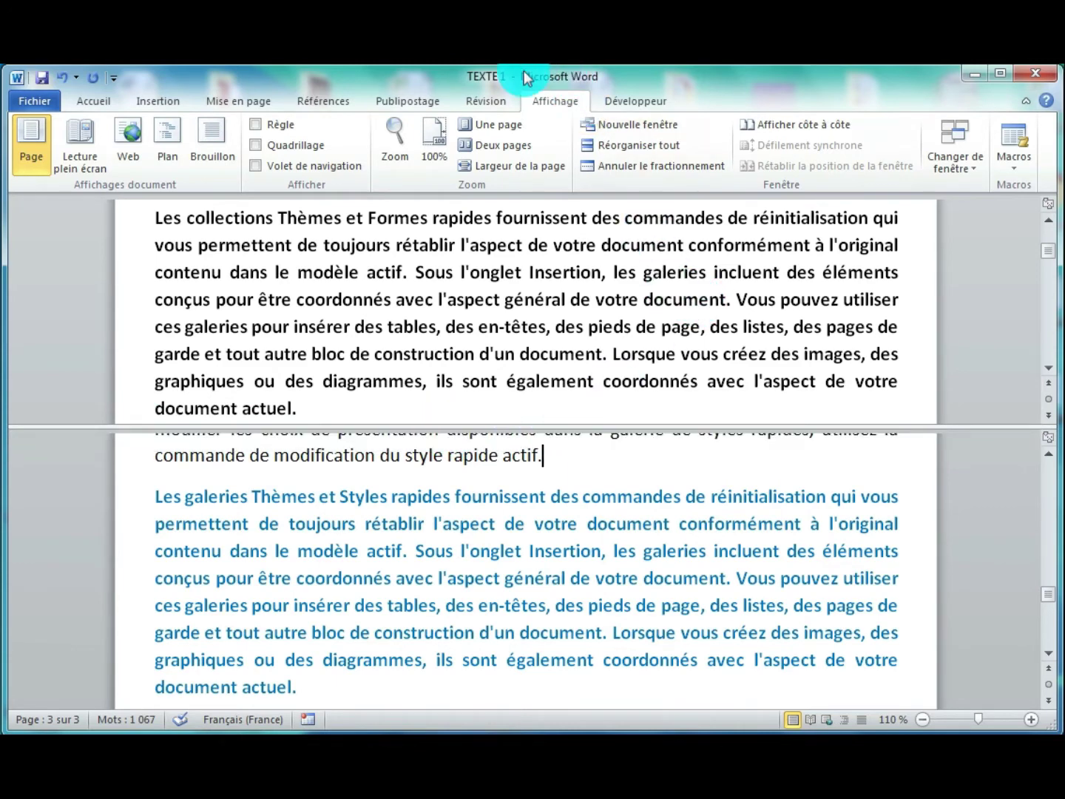
pyautogui.click(671, 175)
pyautogui.click(572, 422)
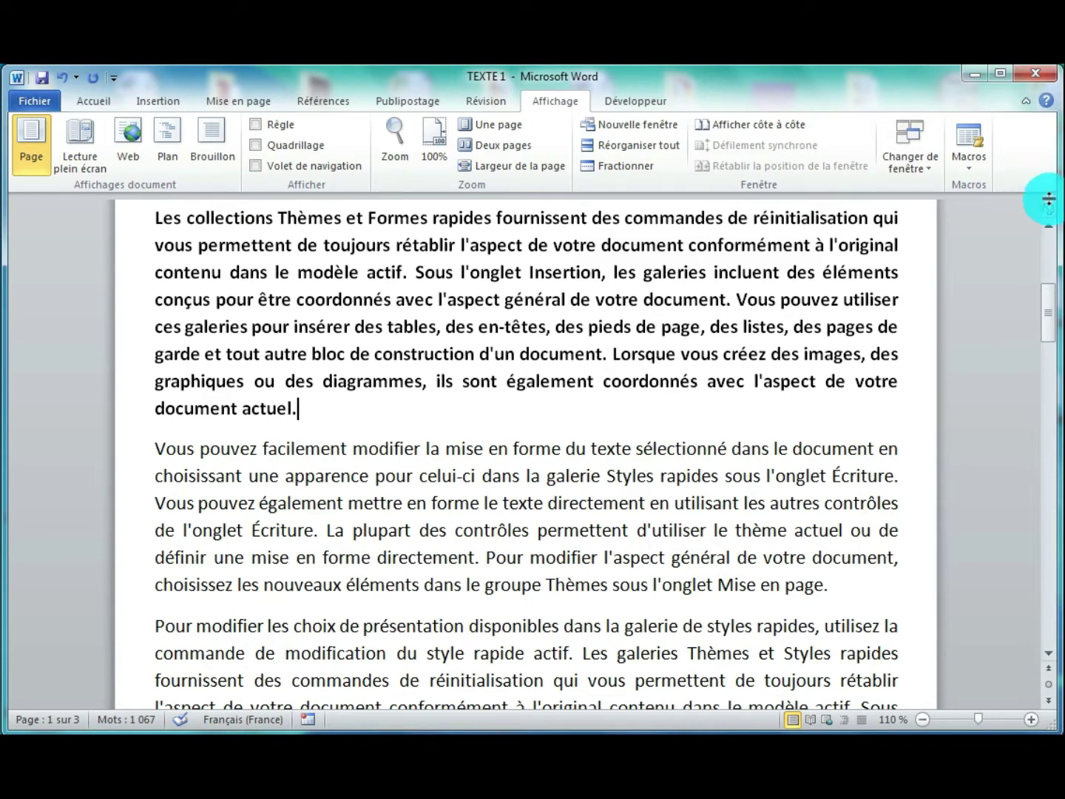
# Split the window again below the bold paragraph using the split bar and view each pane independently, with the page 3 blue paragraph in the lower one.
pyautogui.moveTo(1049, 198); pyautogui.dragTo(686, 428)
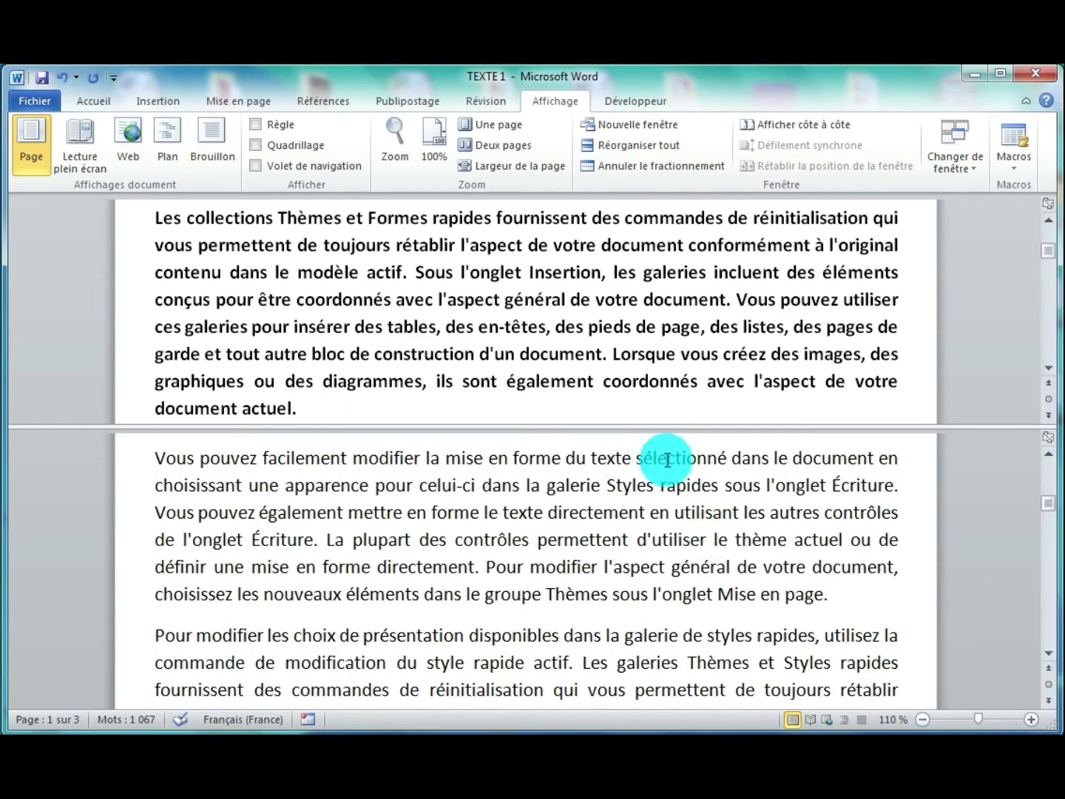
pyautogui.scroll(-3, 473, 517)
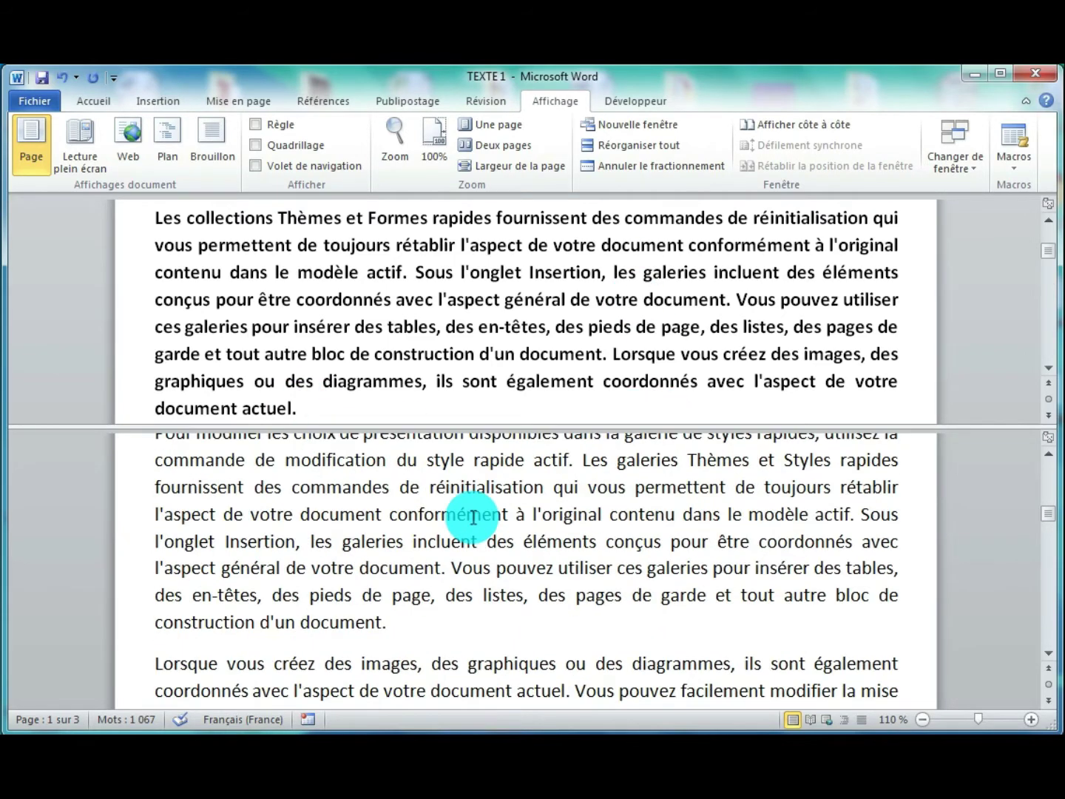
pyautogui.scroll(-10, 473, 502)
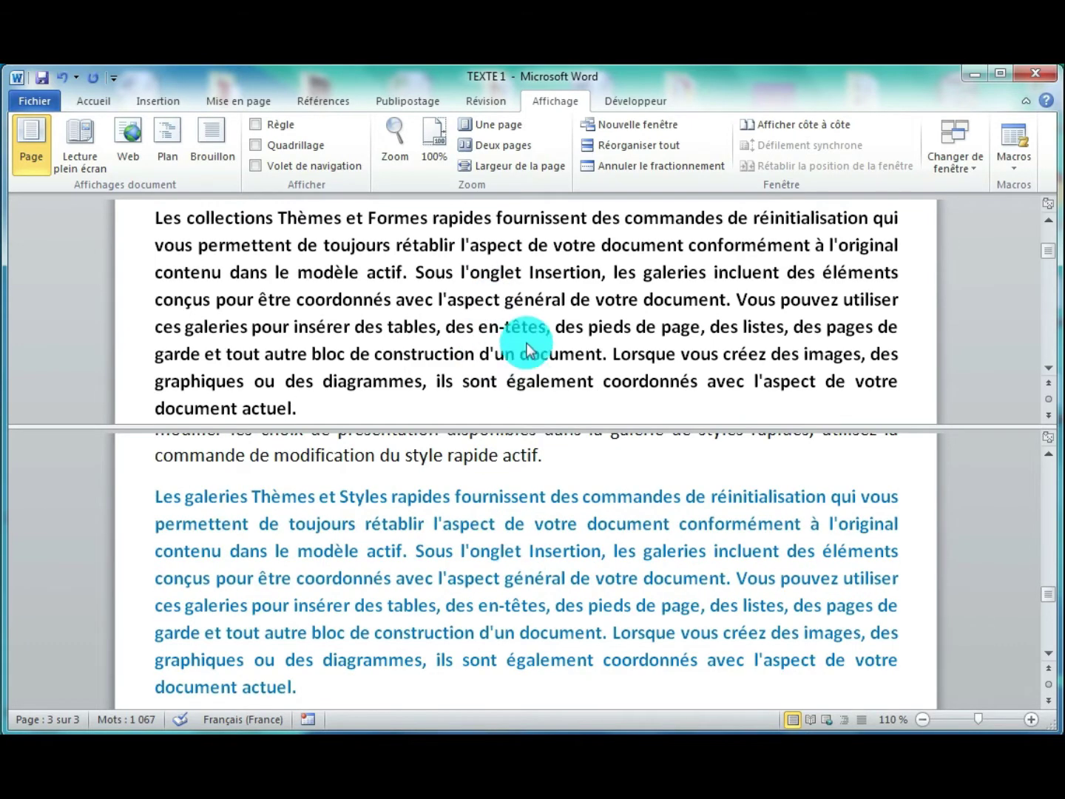
pyautogui.scroll(-2, 518, 318)
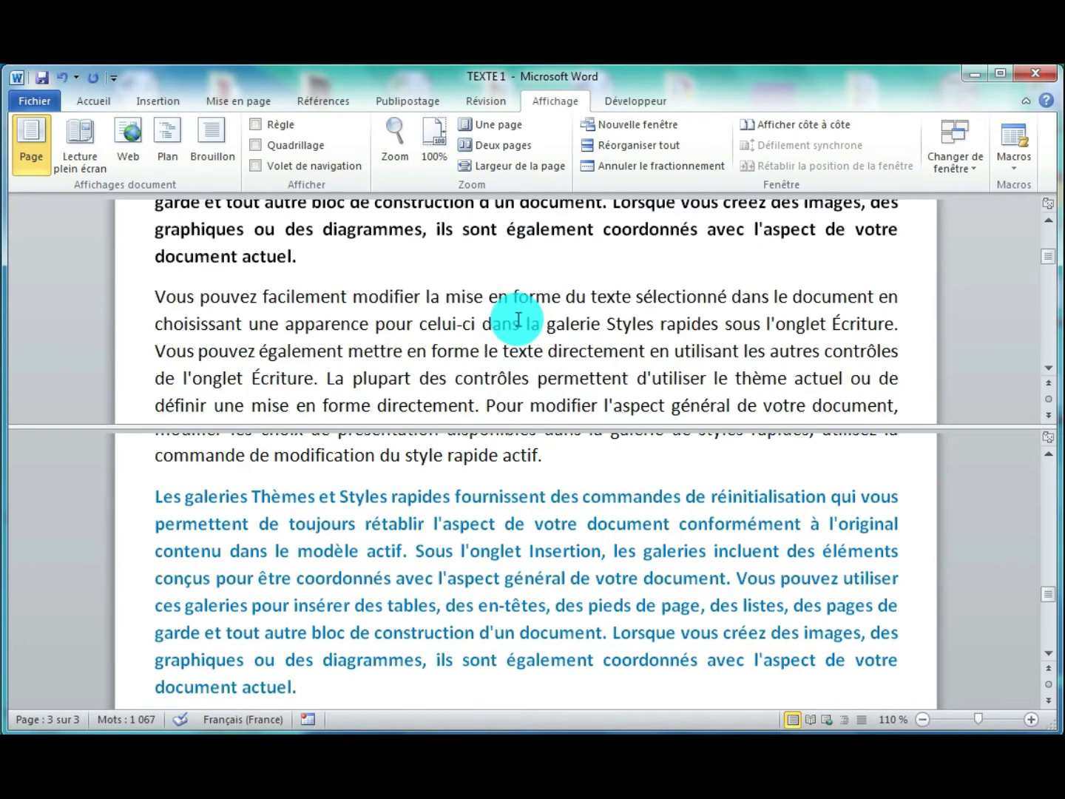
pyautogui.scroll(3, 459, 309)
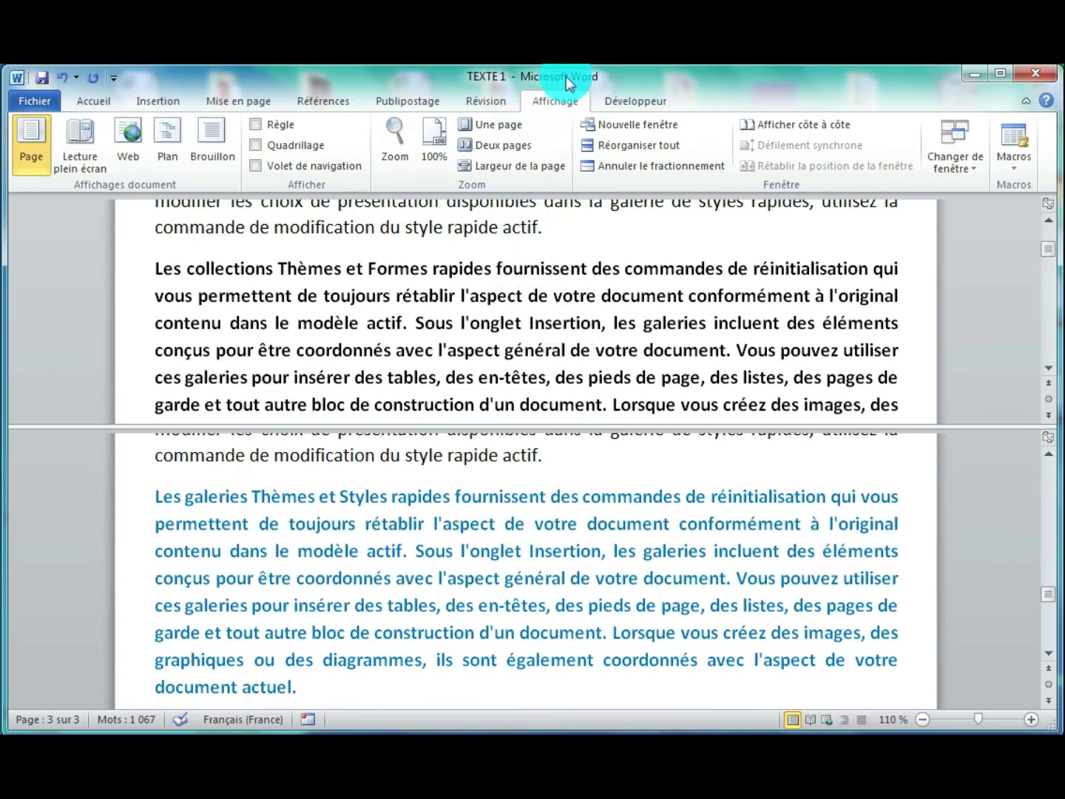
# Remove the window split and close the TEXTE 1 document.
pyautogui.click(697, 174)
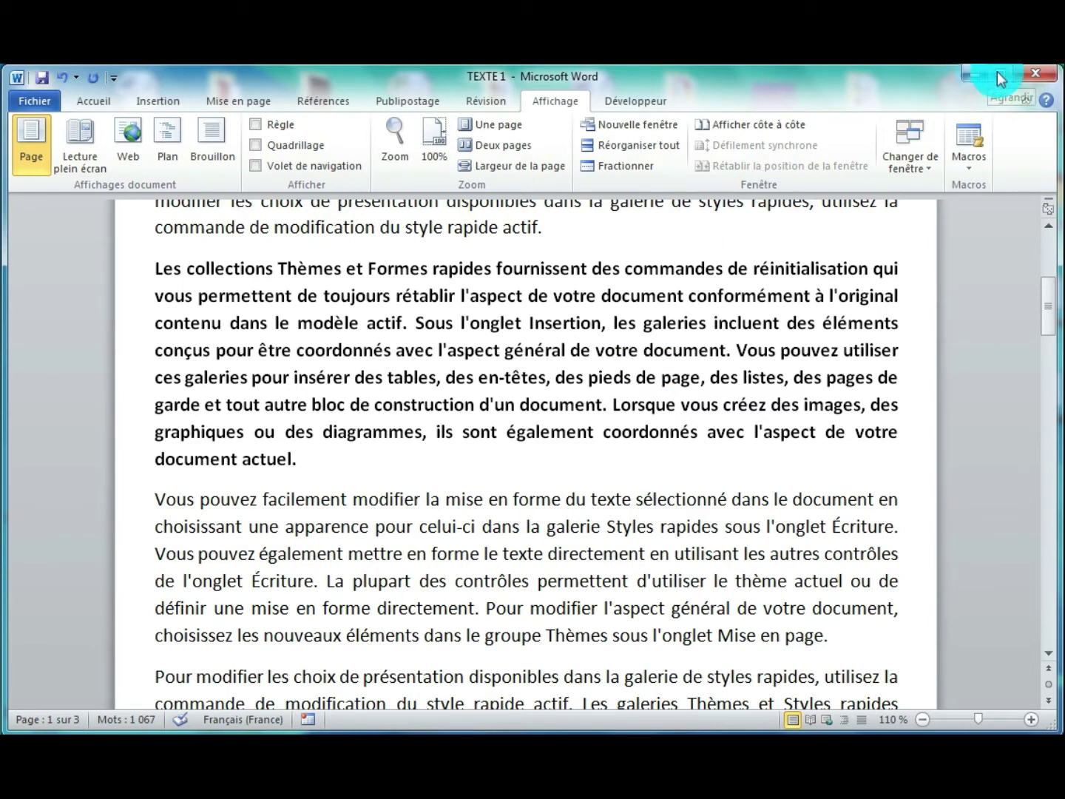
pyautogui.click(1032, 75)
pyautogui.click(623, 439)
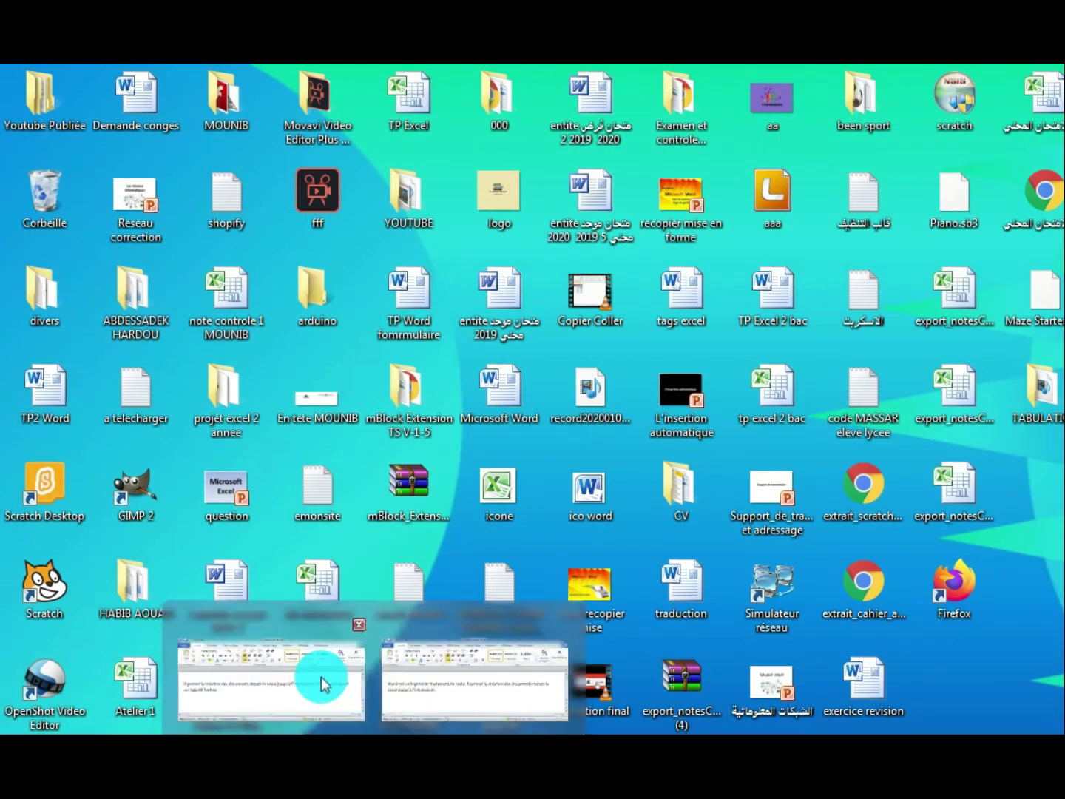
# Show documents b and a with b above a, and widen both windows across the full screen width.
pyautogui.click(325, 679)
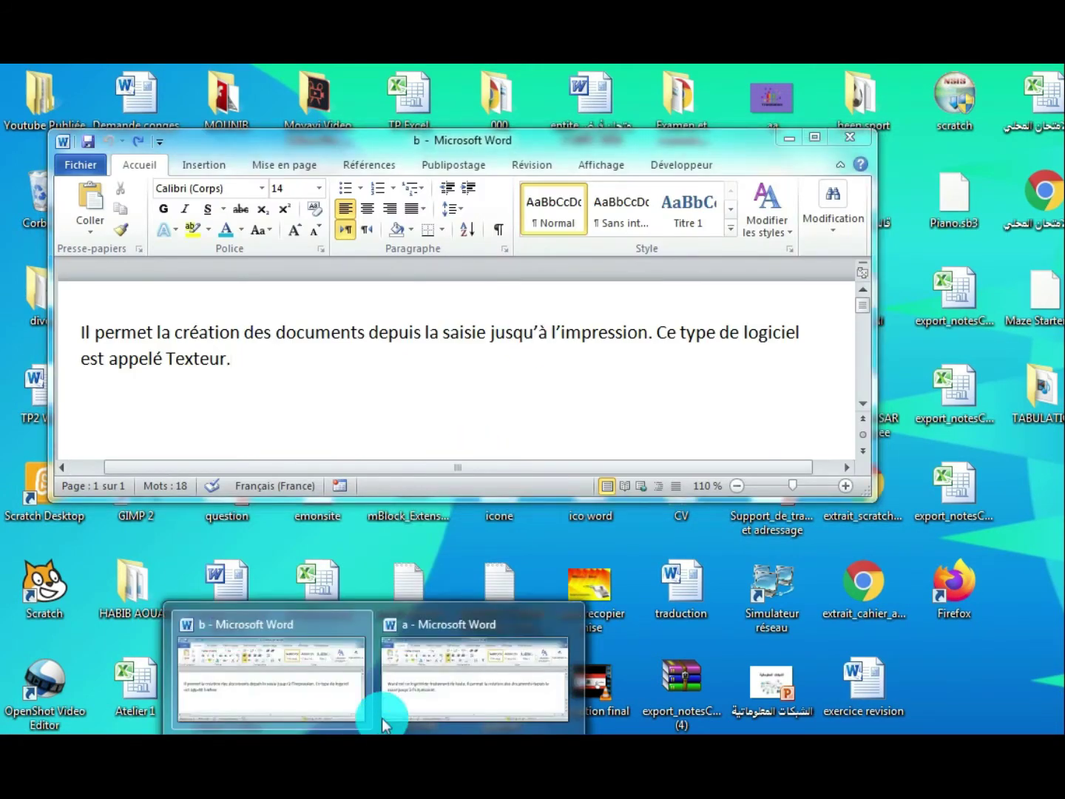
pyautogui.click(436, 683)
pyautogui.moveTo(582, 141); pyautogui.dragTo(562, 87)
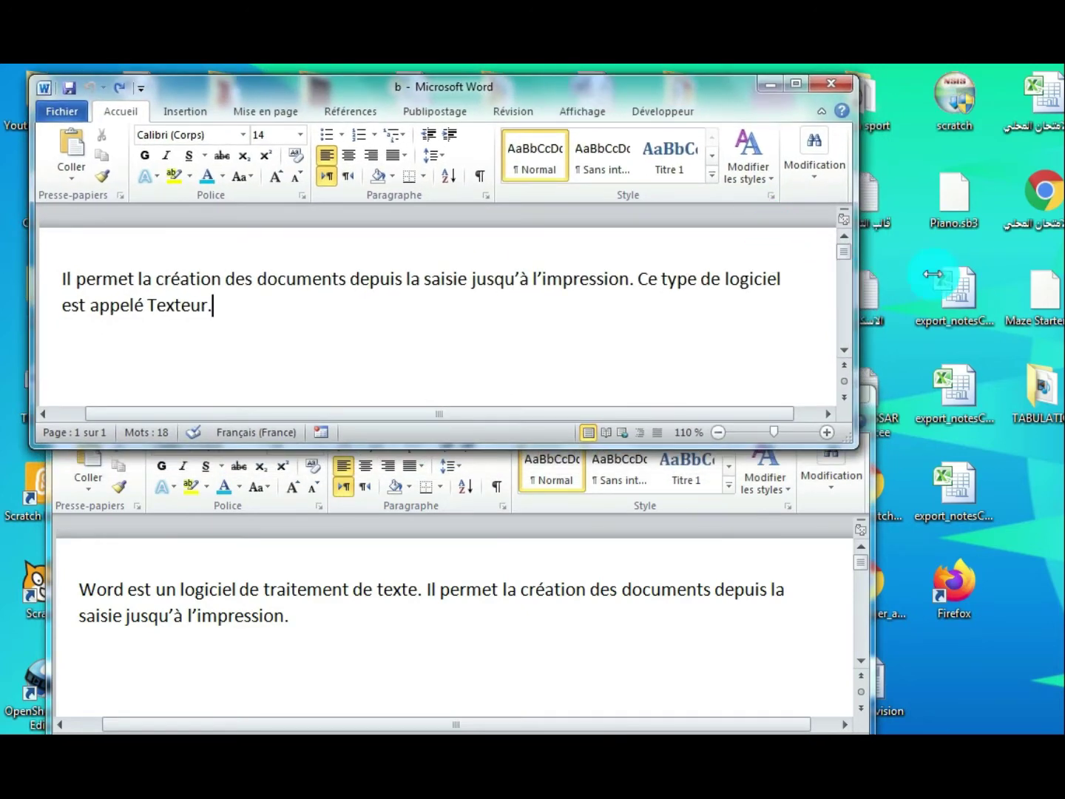
pyautogui.moveTo(933, 273); pyautogui.dragTo(1054, 275)
pyautogui.click(871, 623)
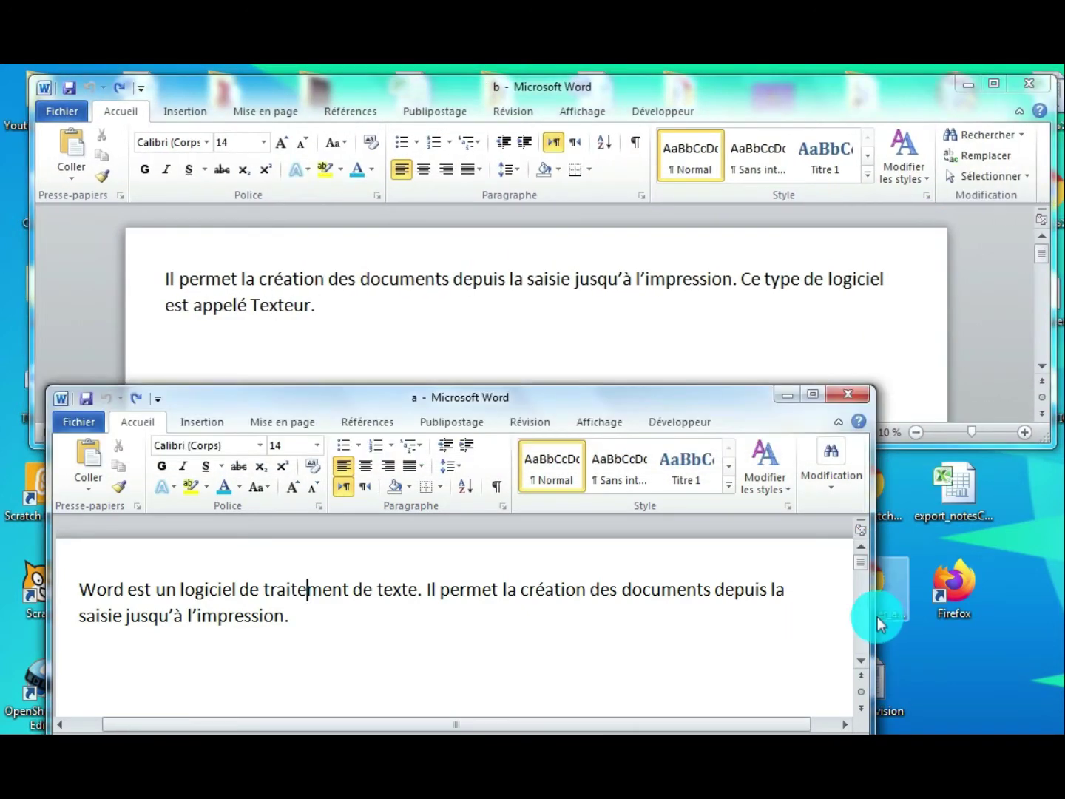
pyautogui.moveTo(878, 622); pyautogui.dragTo(1061, 613)
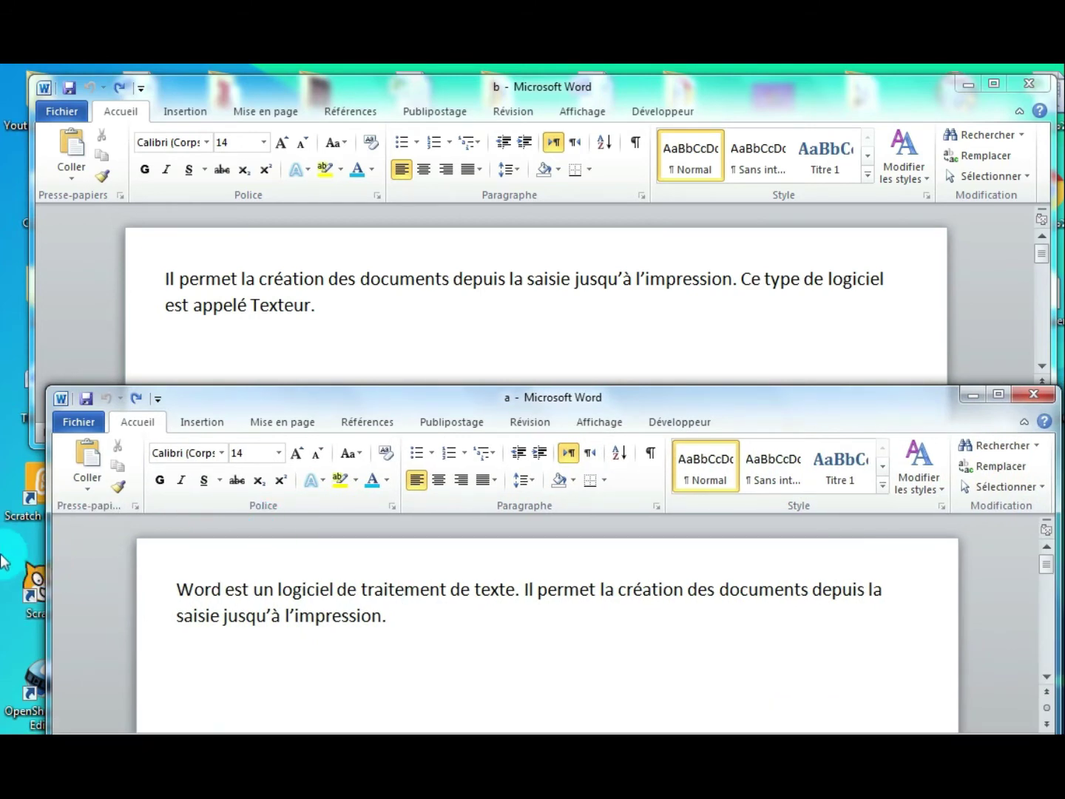
pyautogui.moveTo(49, 562); pyautogui.dragTo(4, 558)
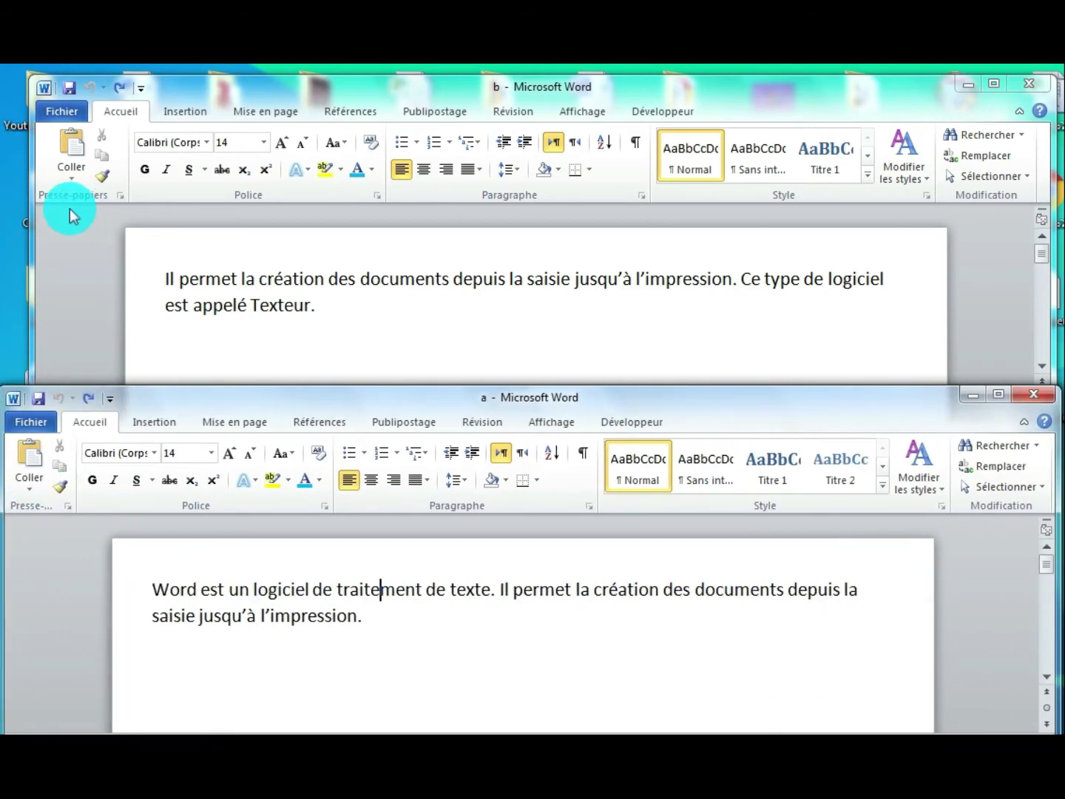
pyautogui.moveTo(34, 231); pyautogui.dragTo(5, 221)
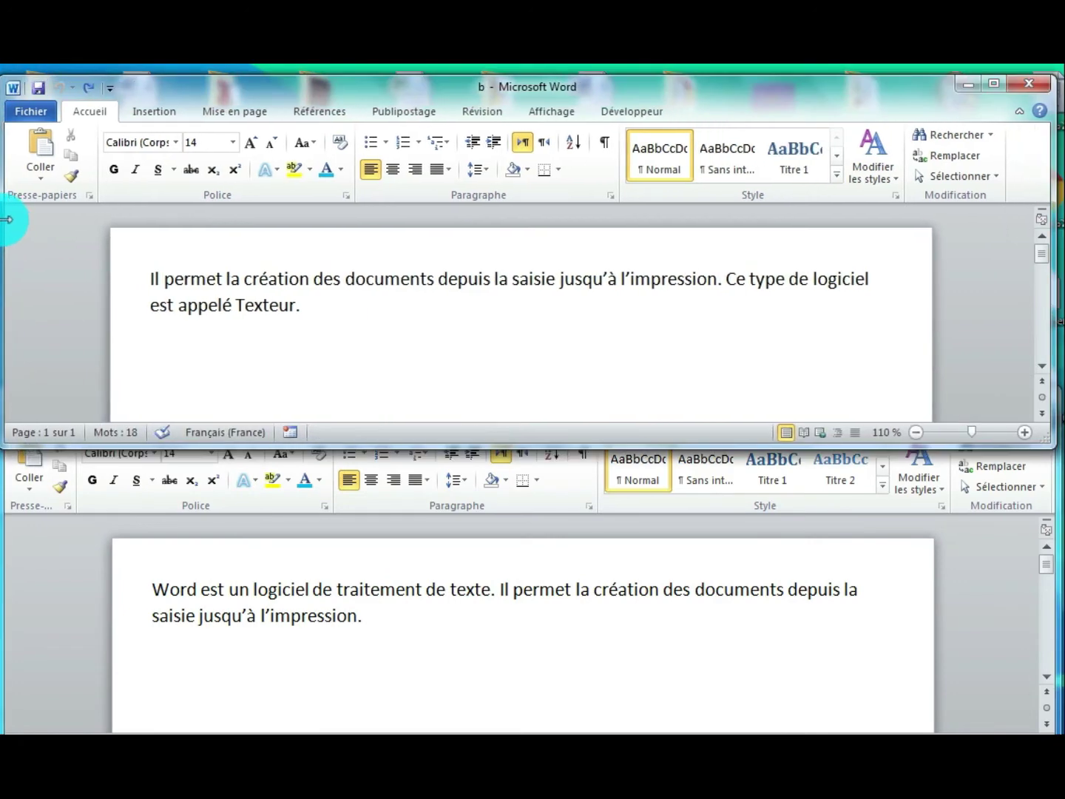
# Select the first sentence of document b, which document a also contains.
pyautogui.click(181, 598)
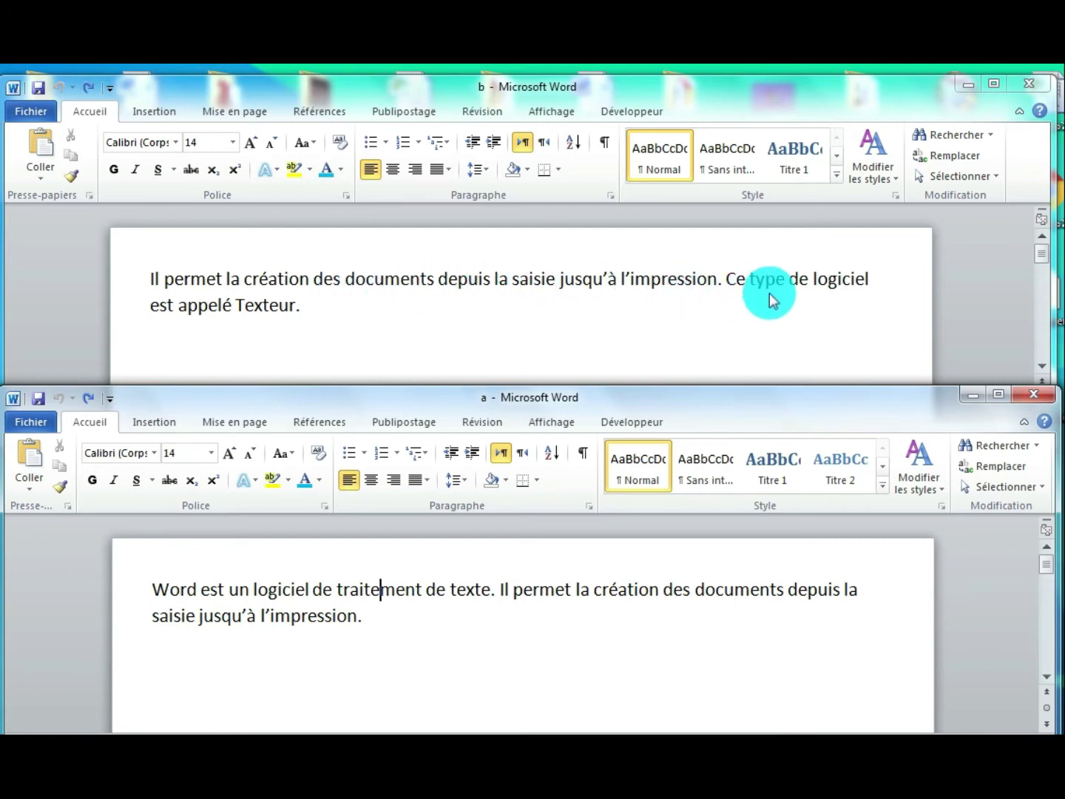
pyautogui.click(349, 299)
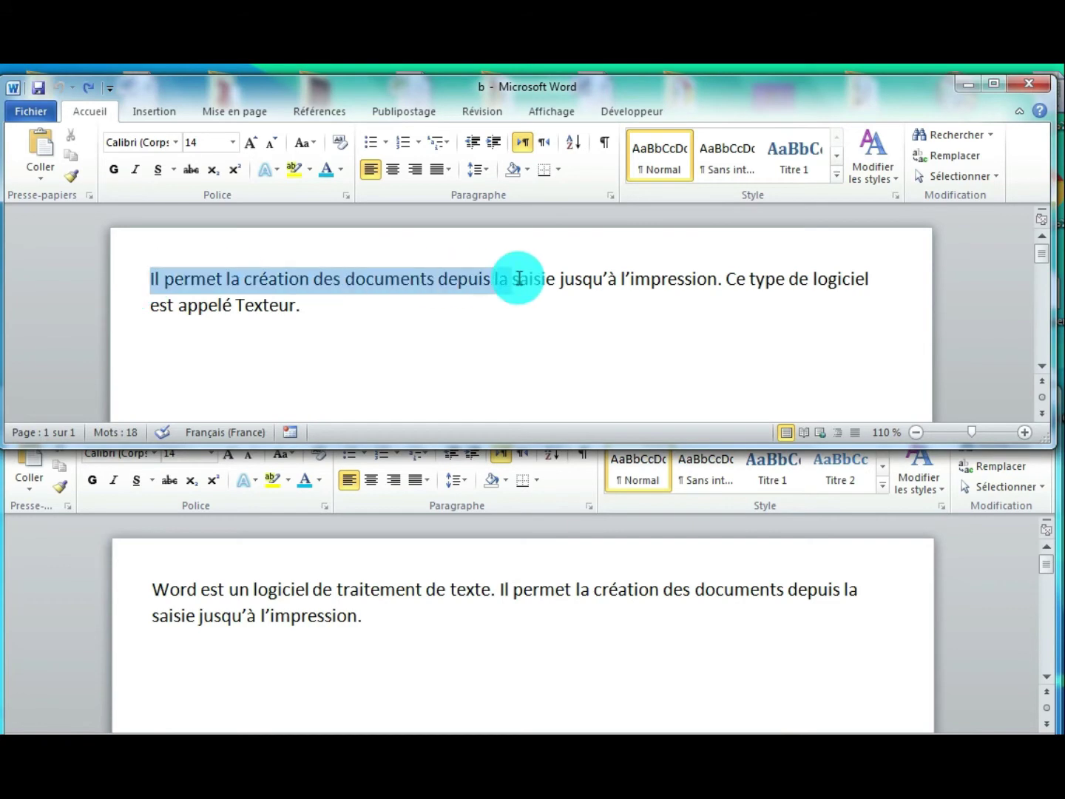
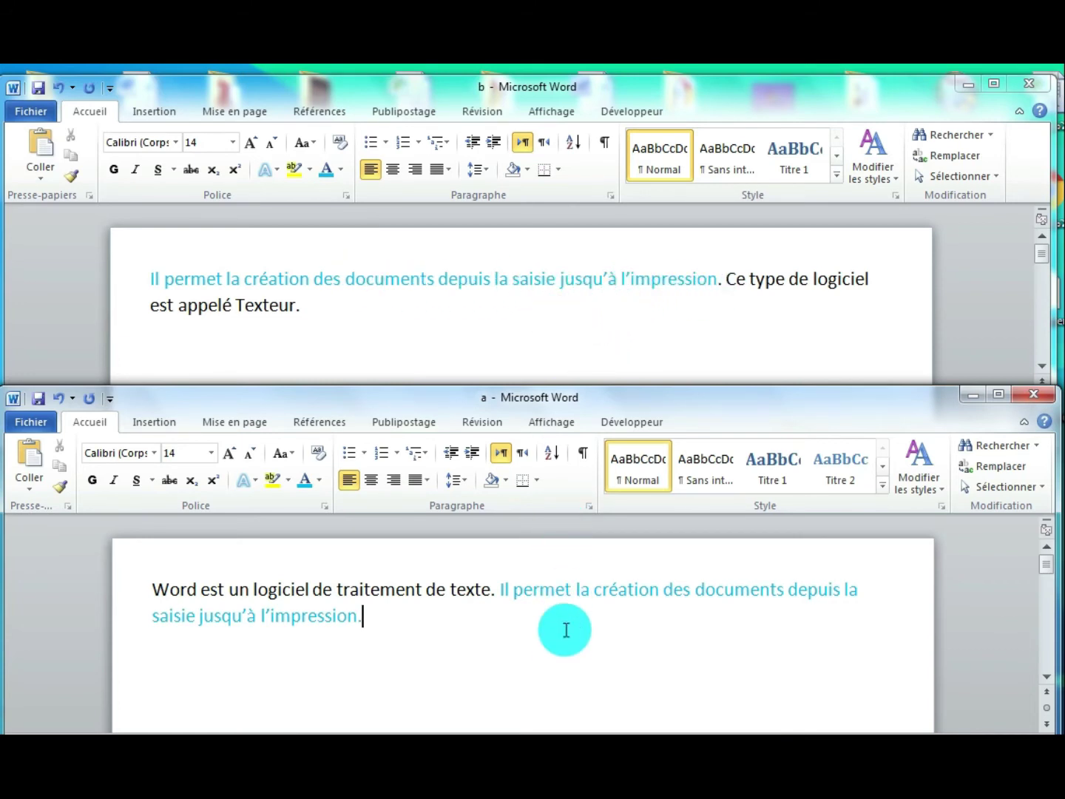
# Start combining documents from document b and choose a as the original document.
pyautogui.click(511, 379)
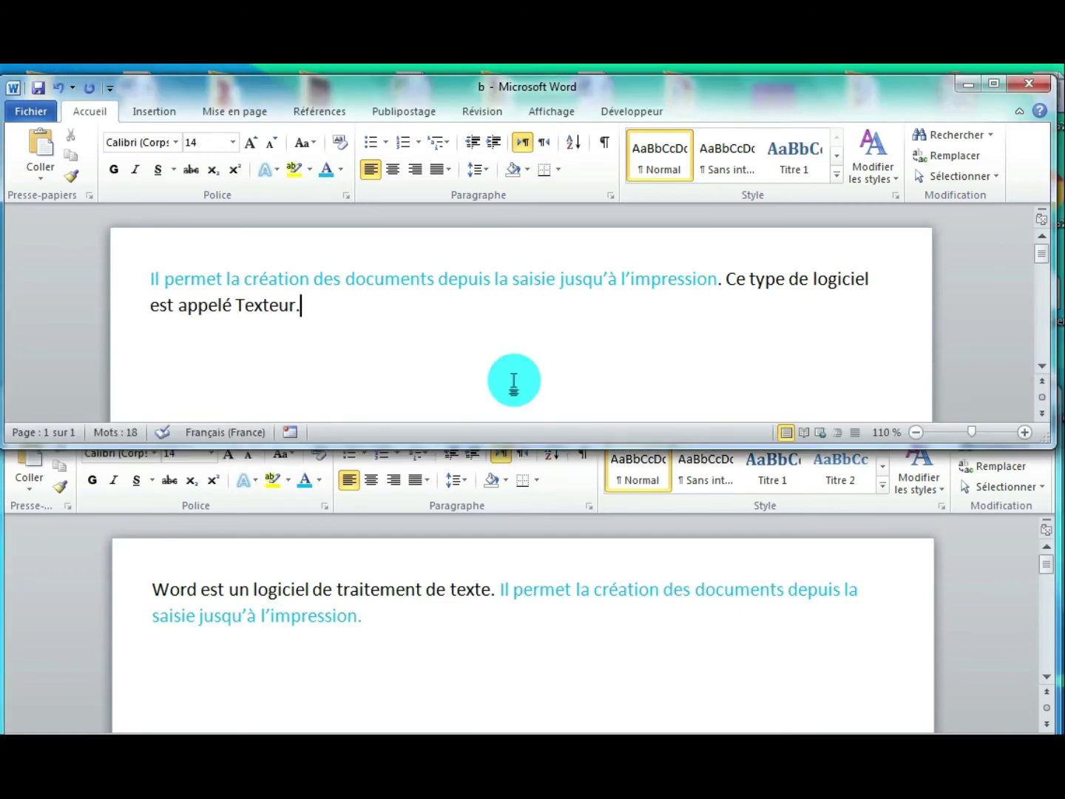
pyautogui.click(533, 575)
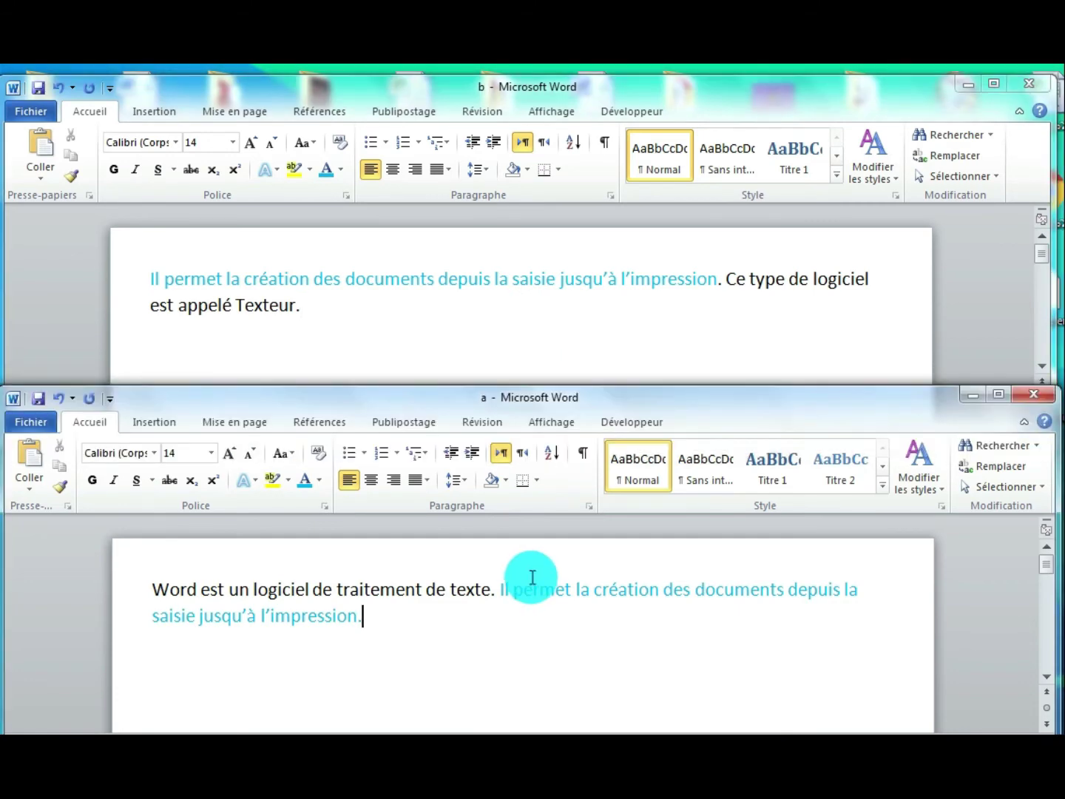
pyautogui.click(533, 320)
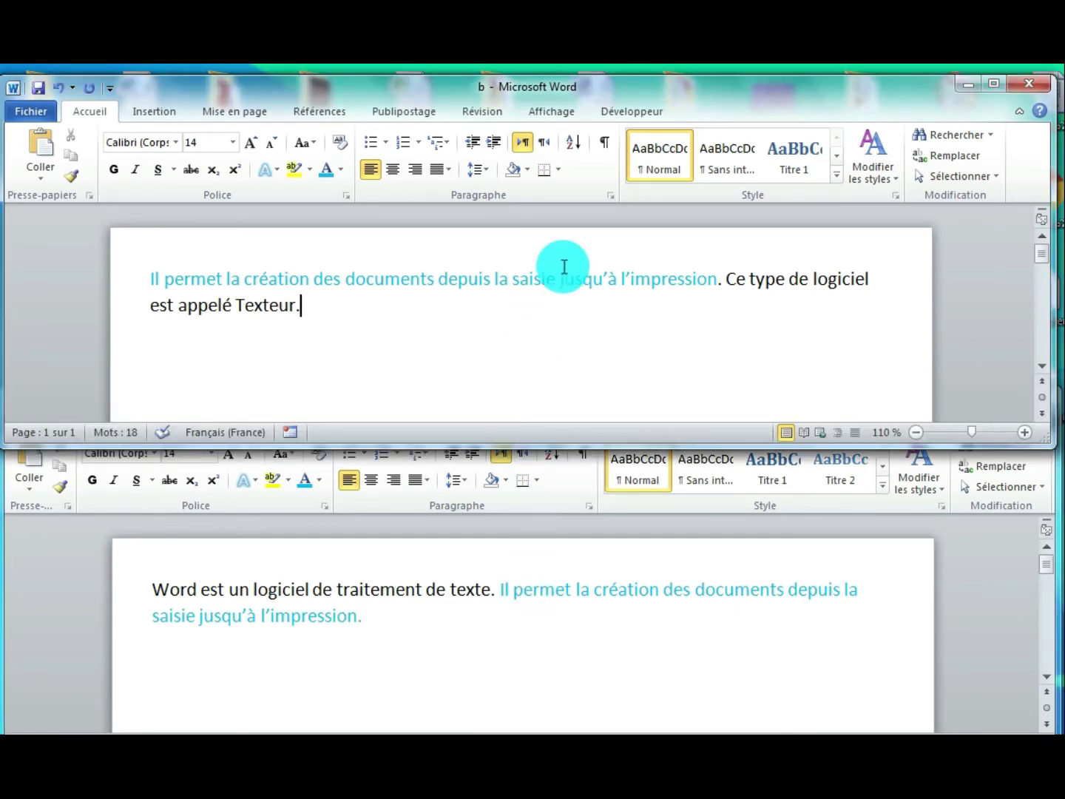
pyautogui.click(486, 112)
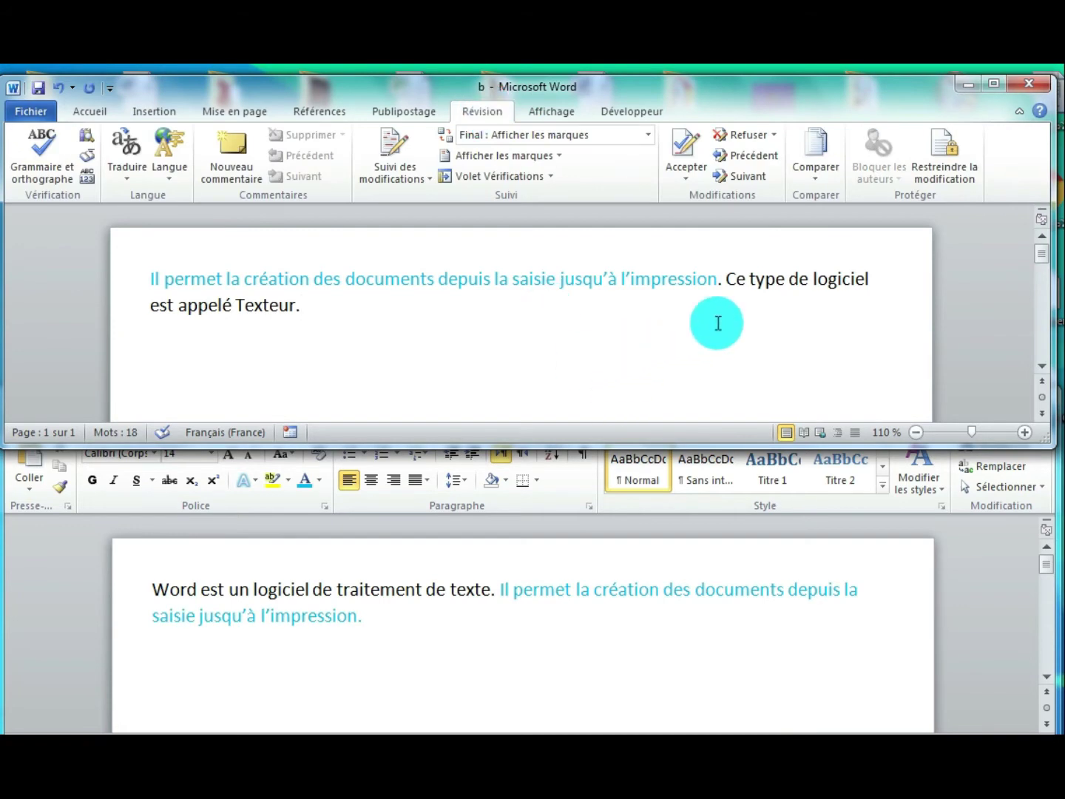
pyautogui.click(815, 166)
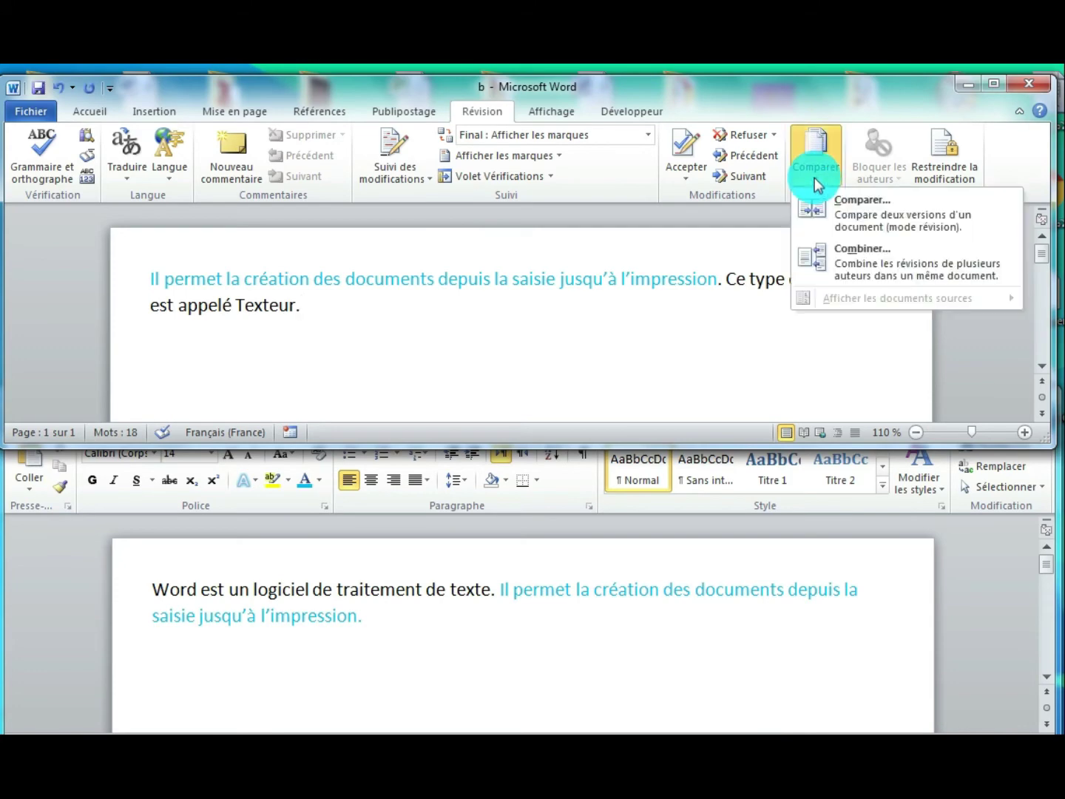
pyautogui.click(885, 266)
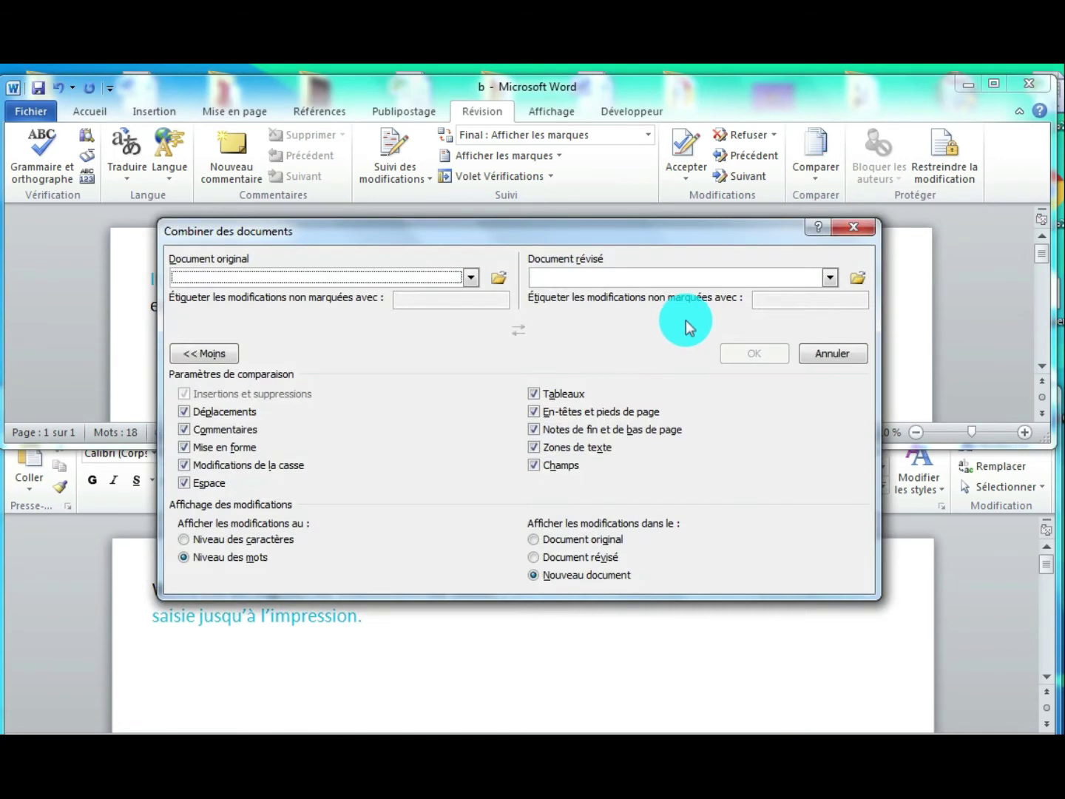
pyautogui.click(472, 278)
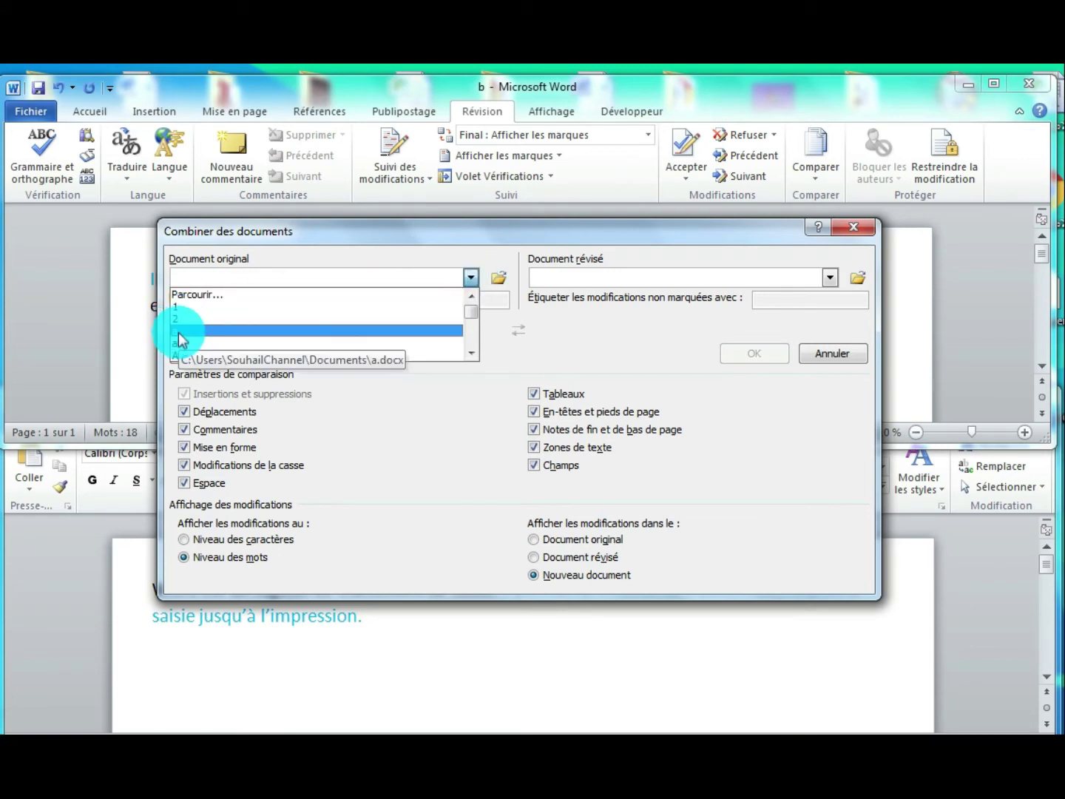
pyautogui.click(179, 333)
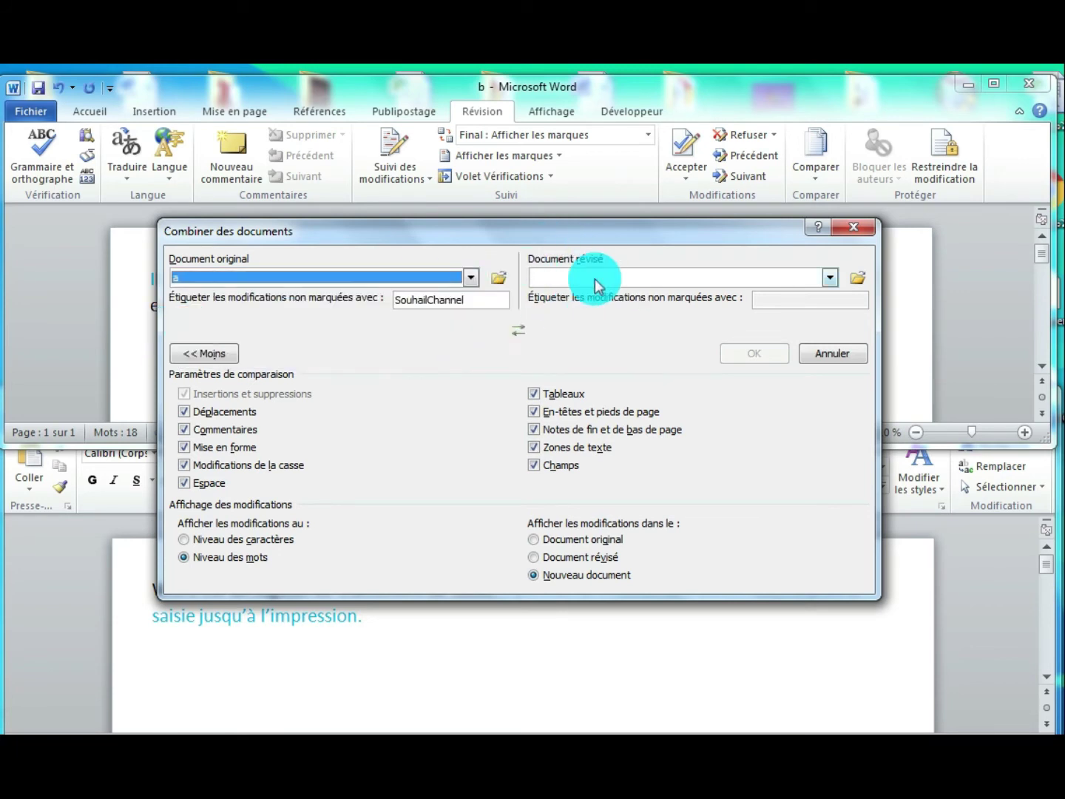
# Choose b as the revised document and combine the two documents into a new document.
pyautogui.click(829, 278)
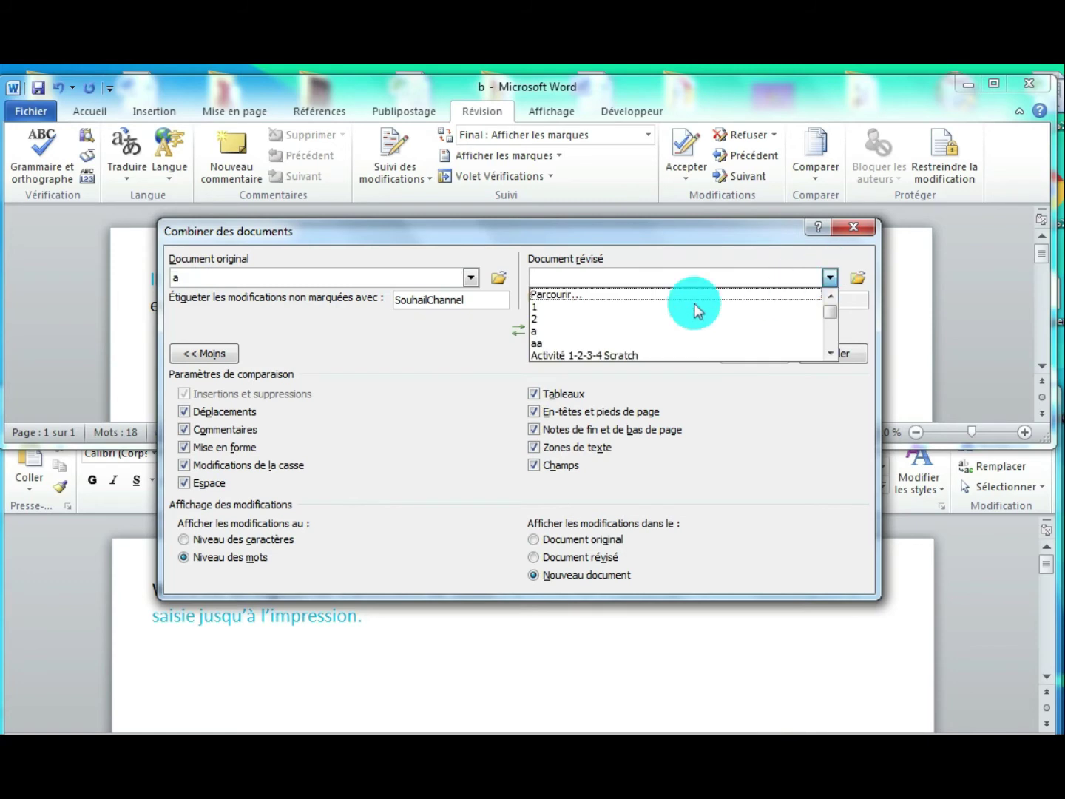
pyautogui.click(831, 355)
pyautogui.click(830, 354)
pyautogui.click(831, 354)
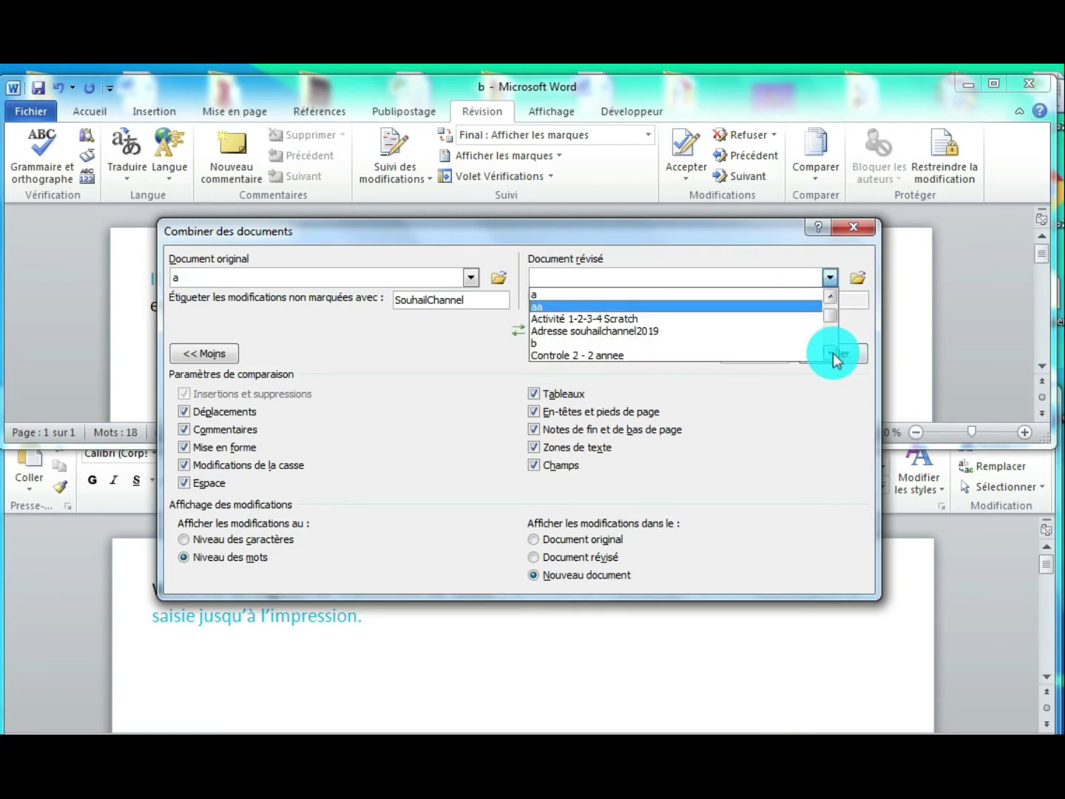
pyautogui.click(543, 343)
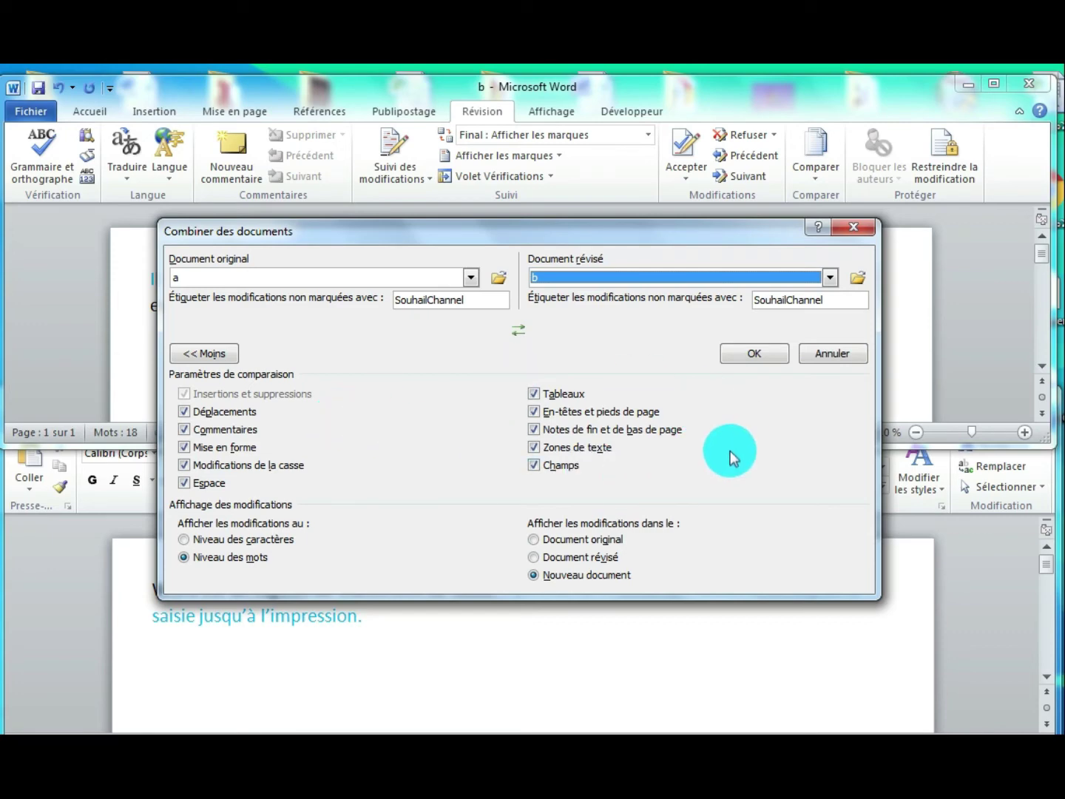
pyautogui.click(751, 355)
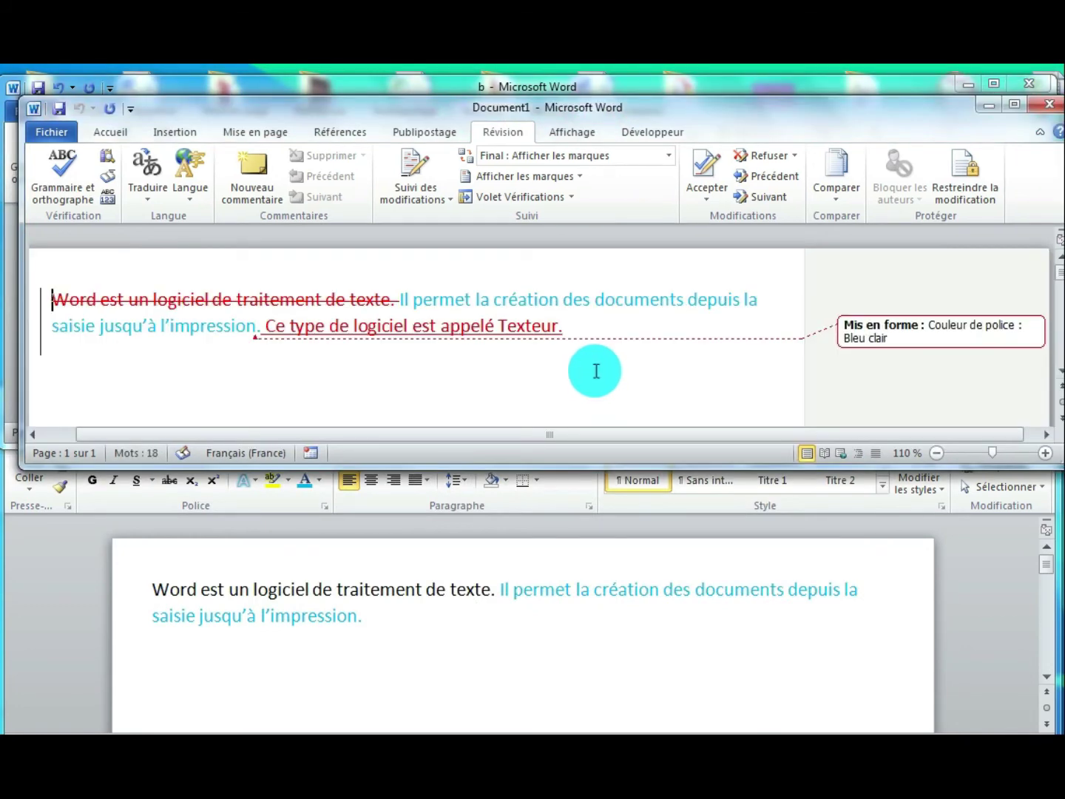
# Move the combined document's window clear of document b's ribbon, and view source documents a and b in turn.
pyautogui.moveTo(650, 111)
pyautogui.mouseDown()
pyautogui.moveTo(630, 123)
pyautogui.moveTo(637, 130)
pyautogui.mouseUp()
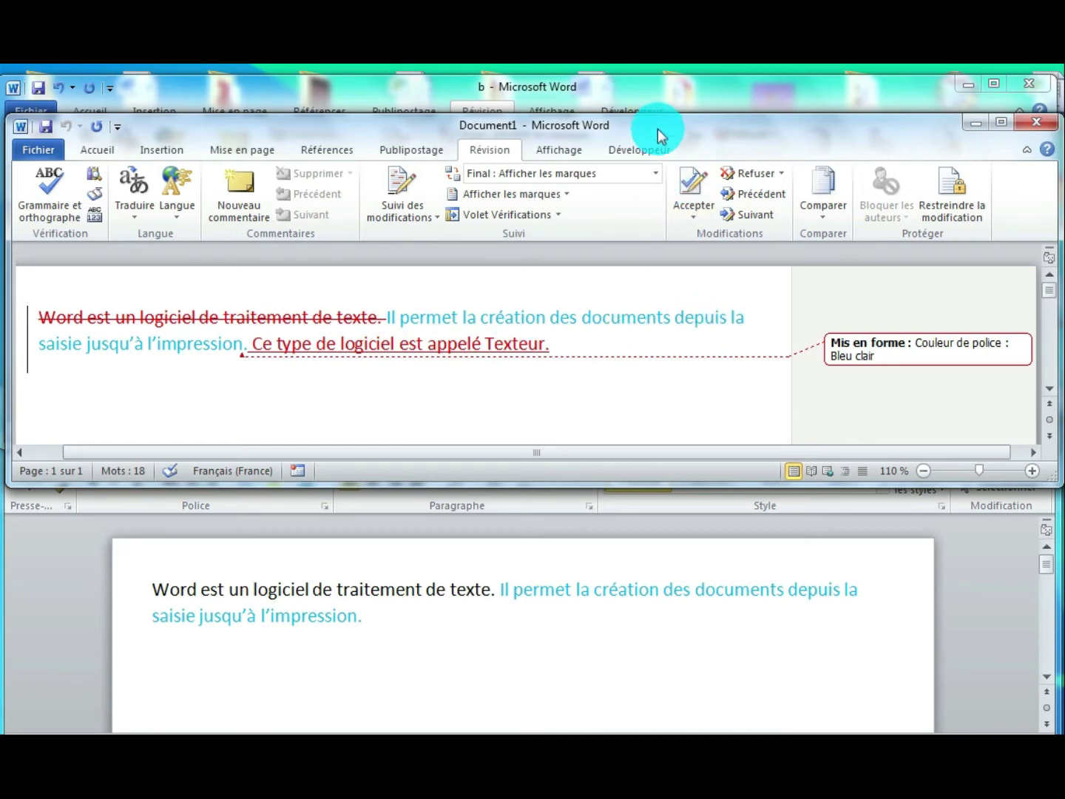
pyautogui.moveTo(660, 131); pyautogui.dragTo(576, 211)
pyautogui.click(506, 636)
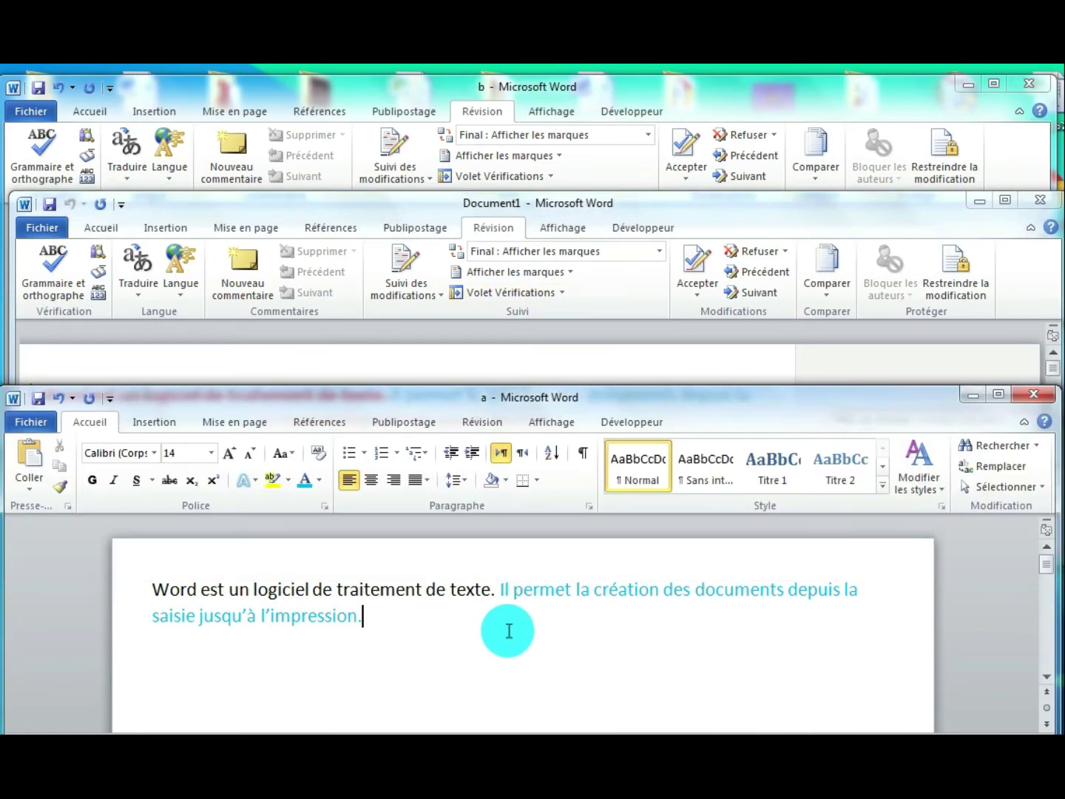
pyautogui.click(589, 209)
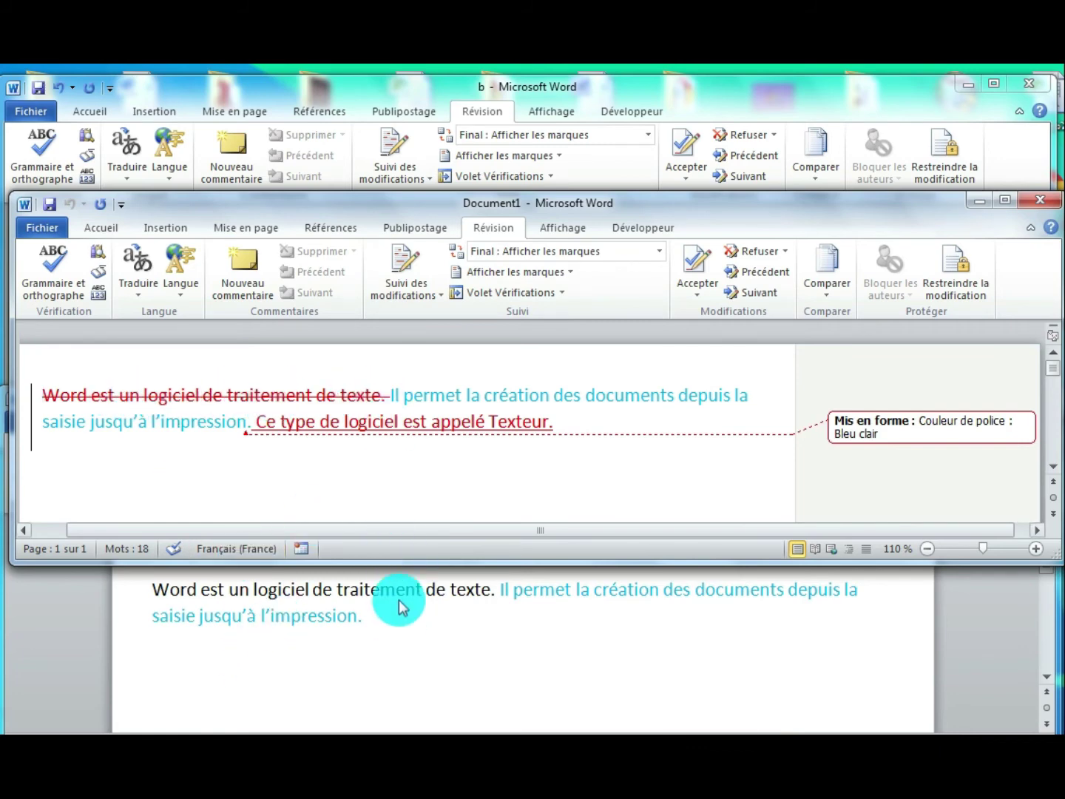
pyautogui.click(402, 643)
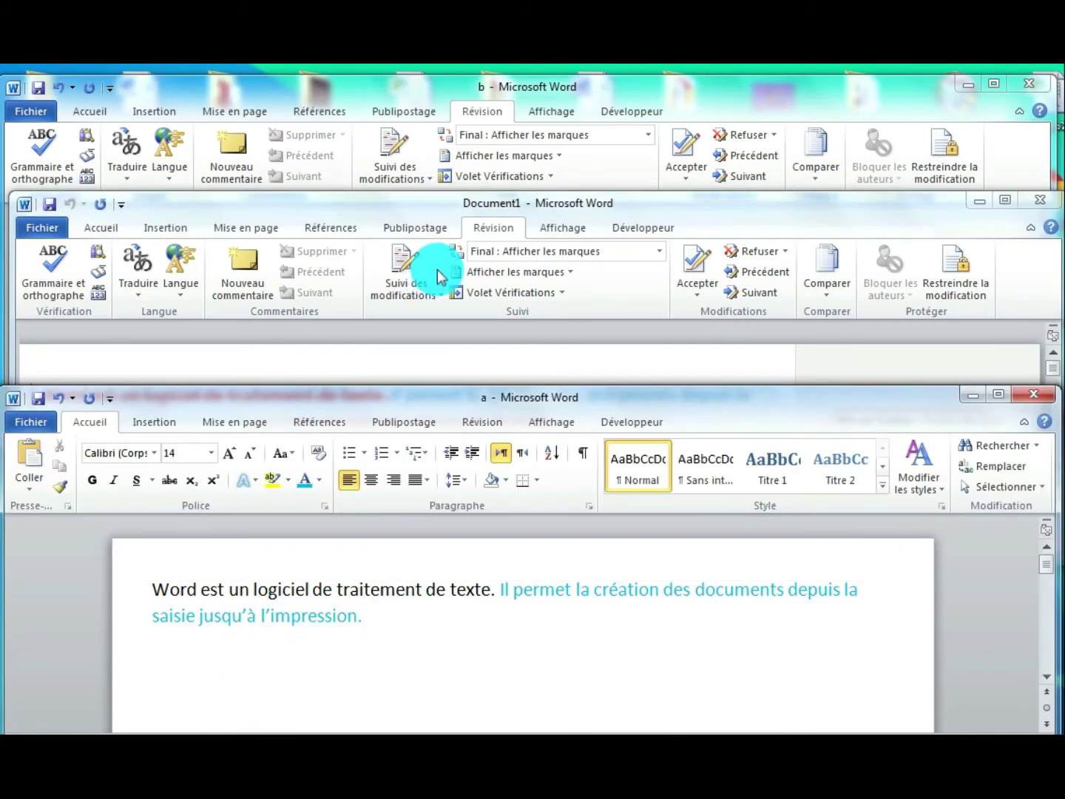
pyautogui.click(413, 91)
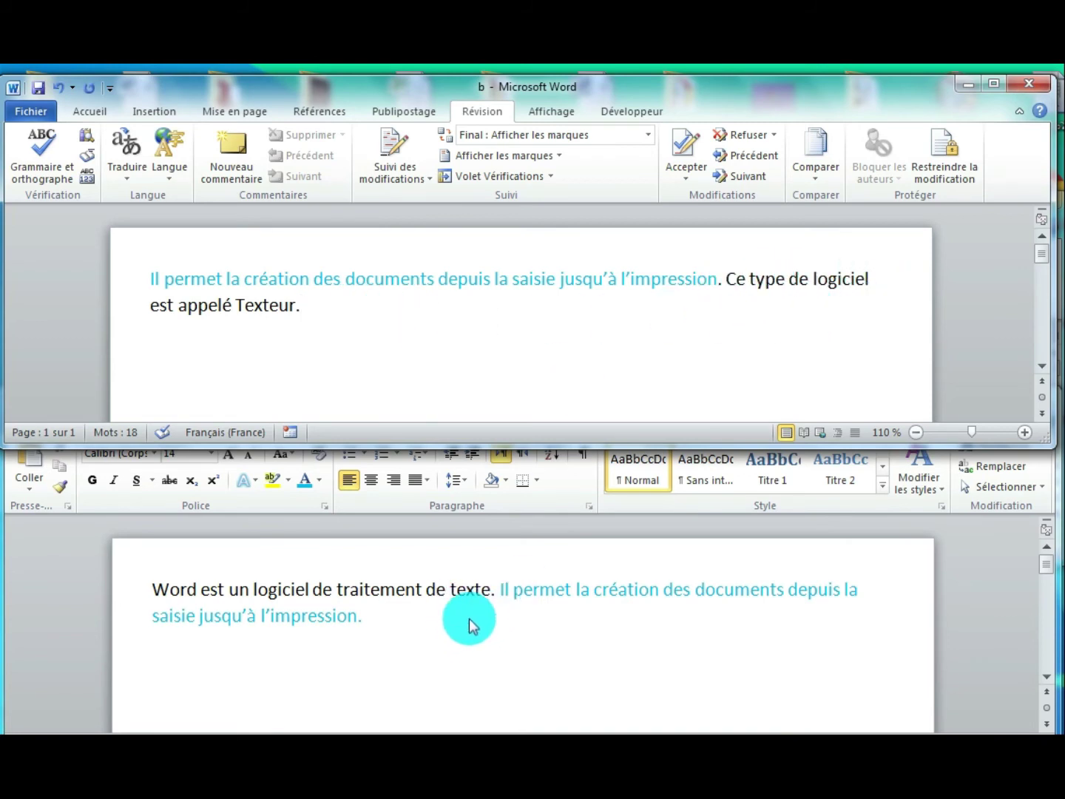
# Bring the combined document to the front and highlight its struck-through, common and inserted sentences one after another.
pyautogui.moveTo(373, 744)
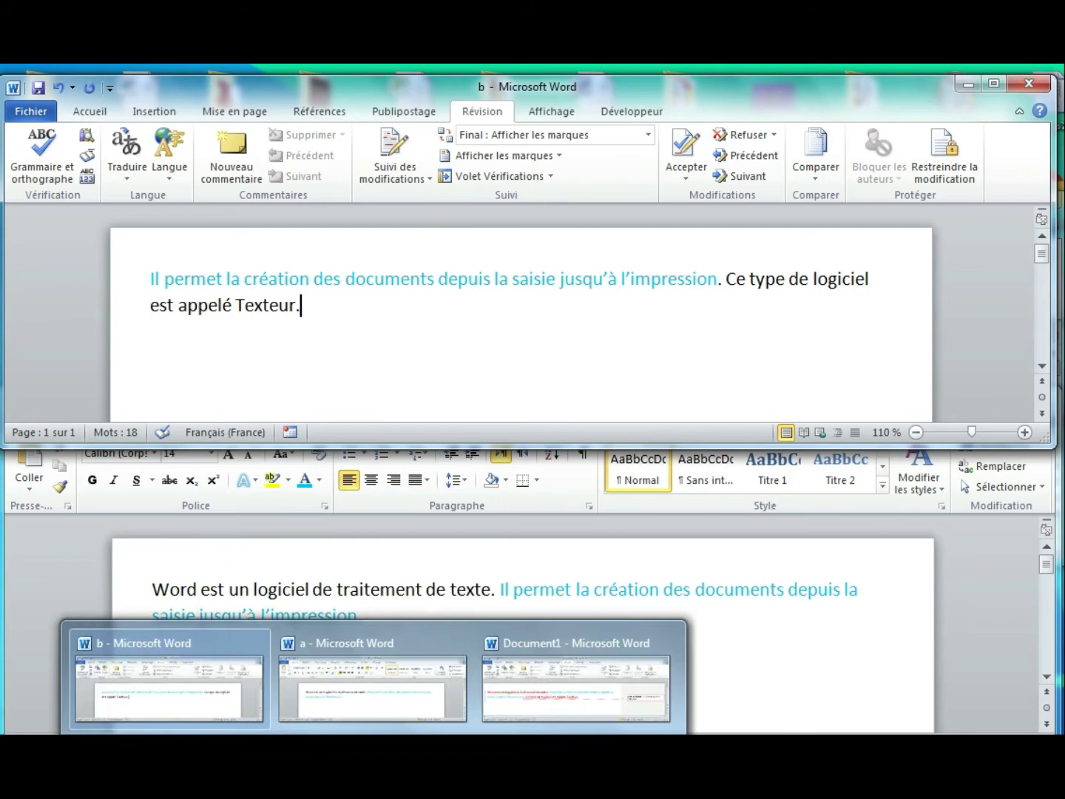
pyautogui.click(544, 701)
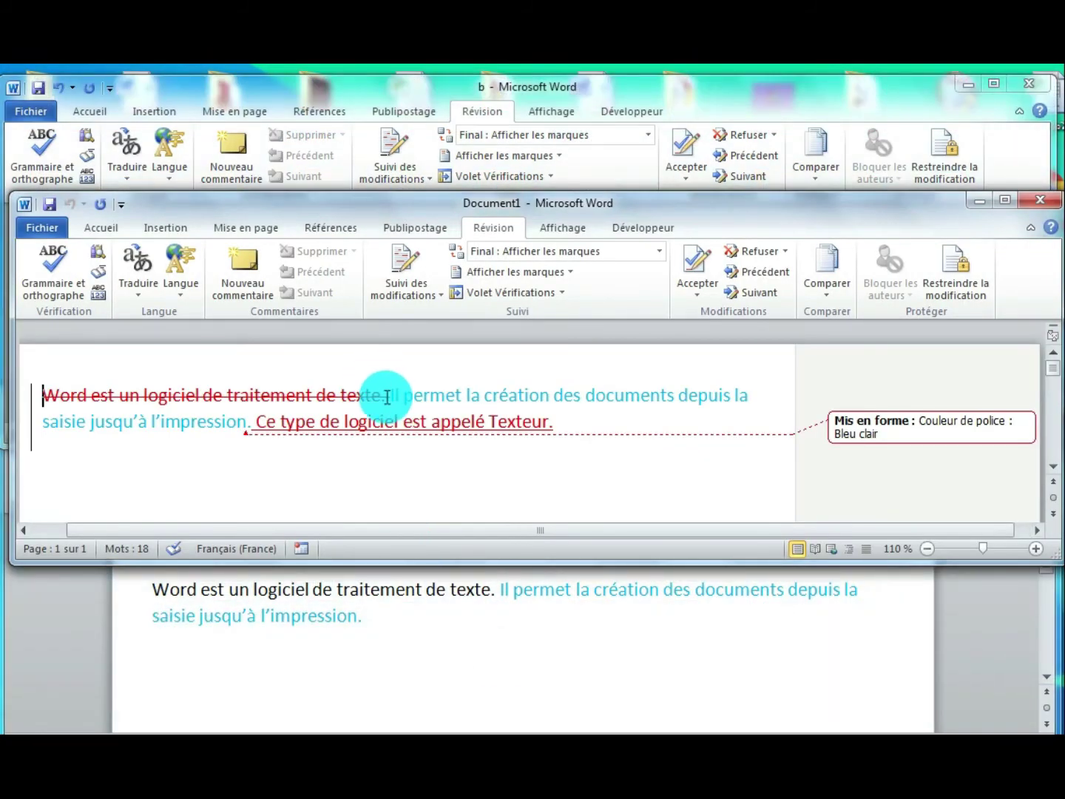
pyautogui.moveTo(387, 397); pyautogui.dragTo(71, 397)
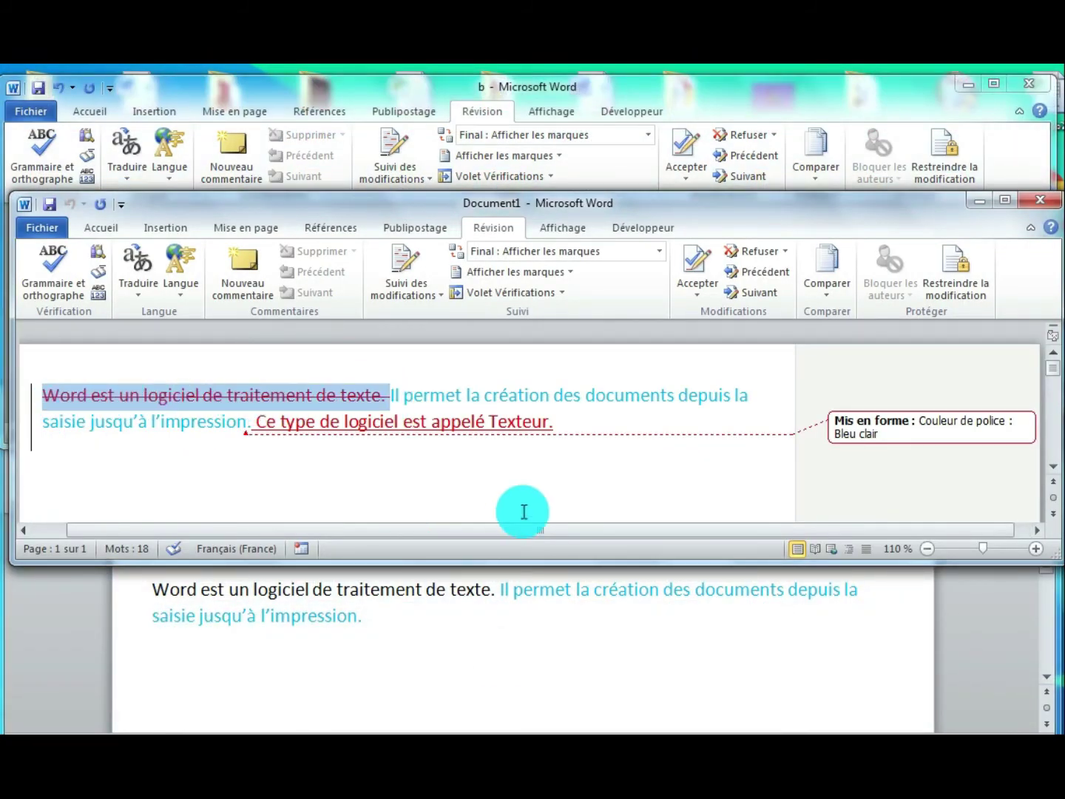
pyautogui.moveTo(490, 396); pyautogui.dragTo(498, 396)
pyautogui.moveTo(394, 394); pyautogui.dragTo(249, 419)
pyautogui.click(429, 469)
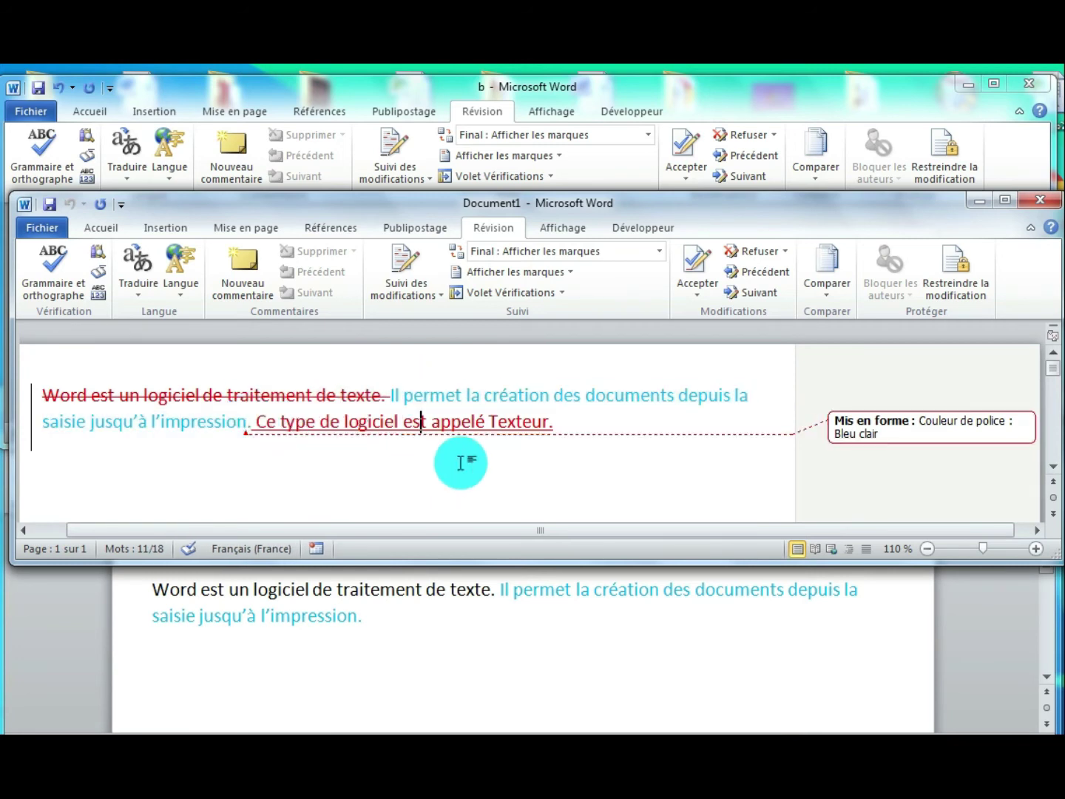
pyautogui.moveTo(575, 425); pyautogui.dragTo(277, 430)
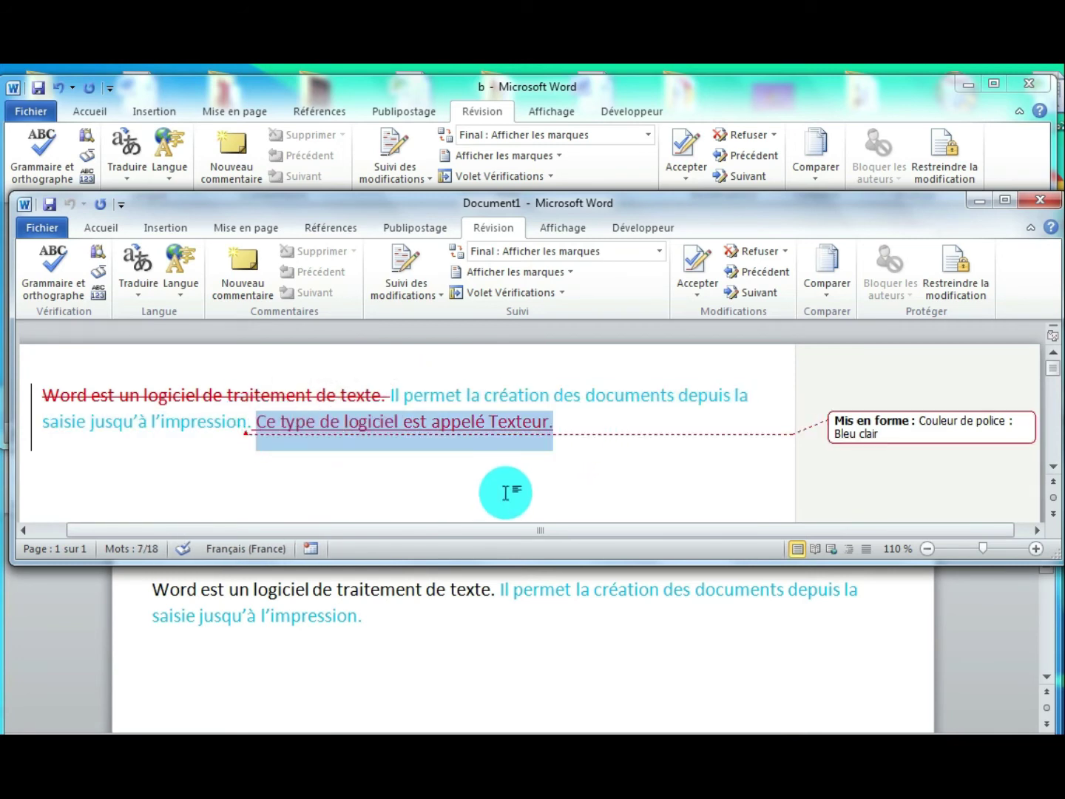
# Clear the selection and close the combined document, returning to document b.
pyautogui.click(647, 473)
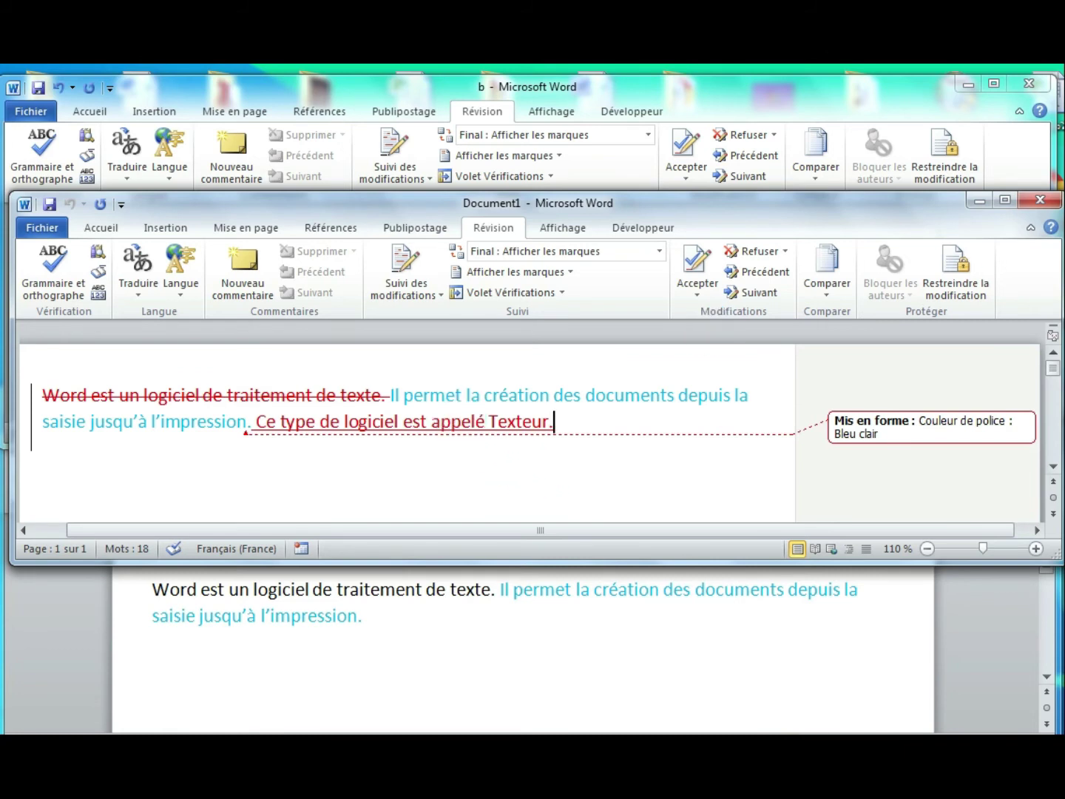
pyautogui.click(1032, 207)
pyautogui.click(613, 442)
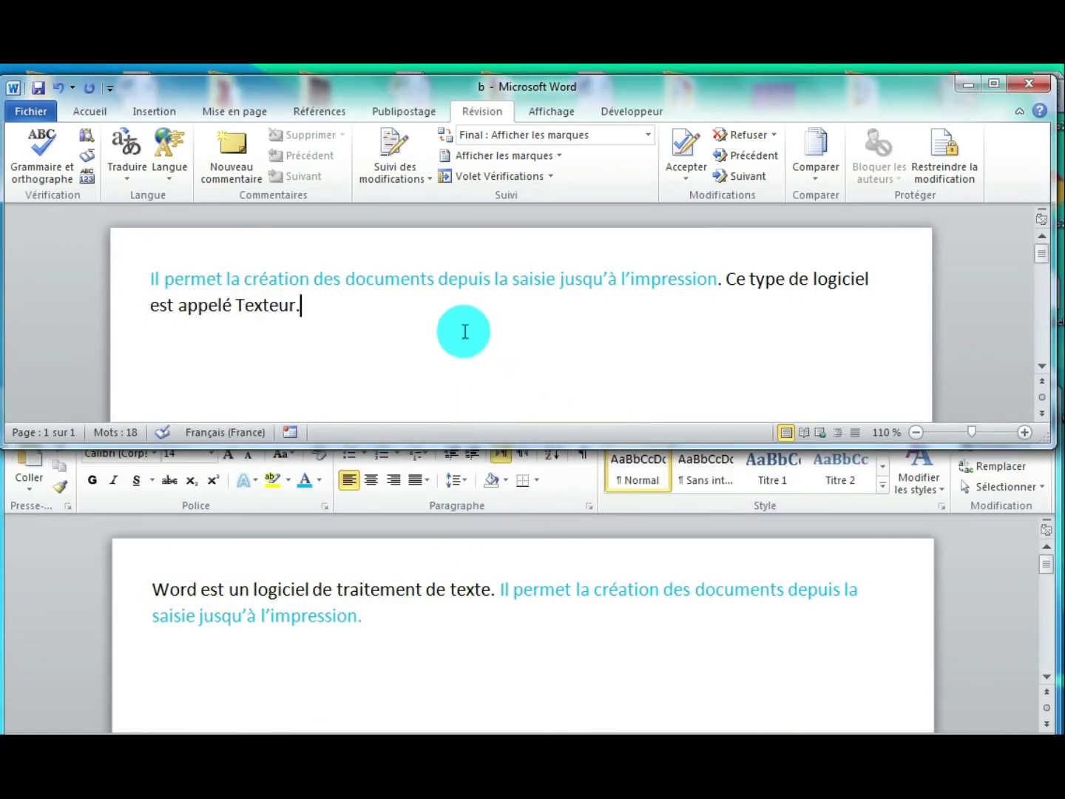
# Bring documents a and b to the front alternately to compare their shared and differing sentences.
pyautogui.click(423, 607)
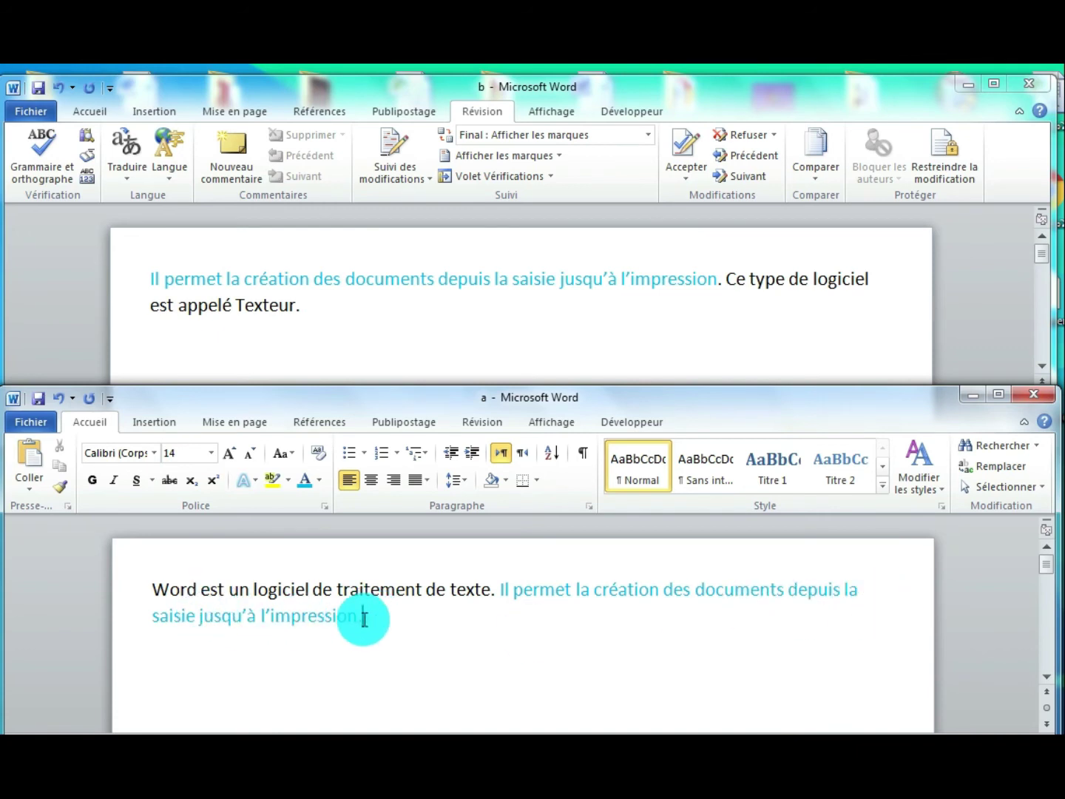
pyautogui.click(424, 299)
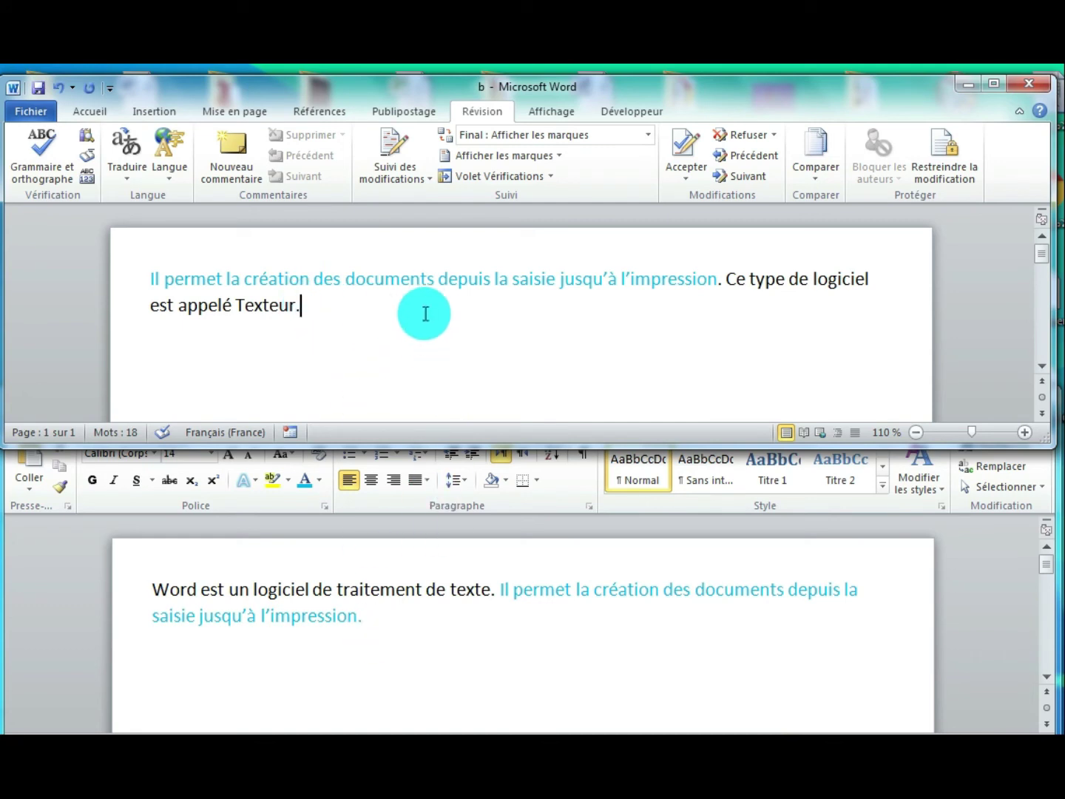
pyautogui.click(419, 611)
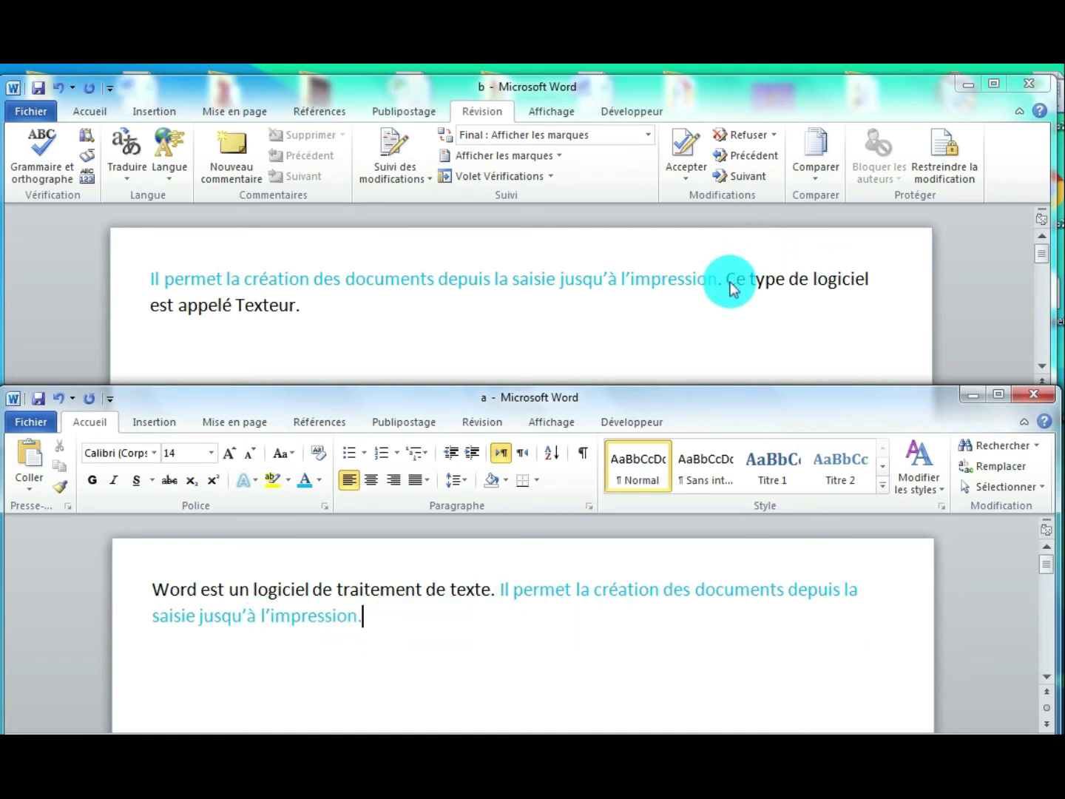
pyautogui.click(326, 318)
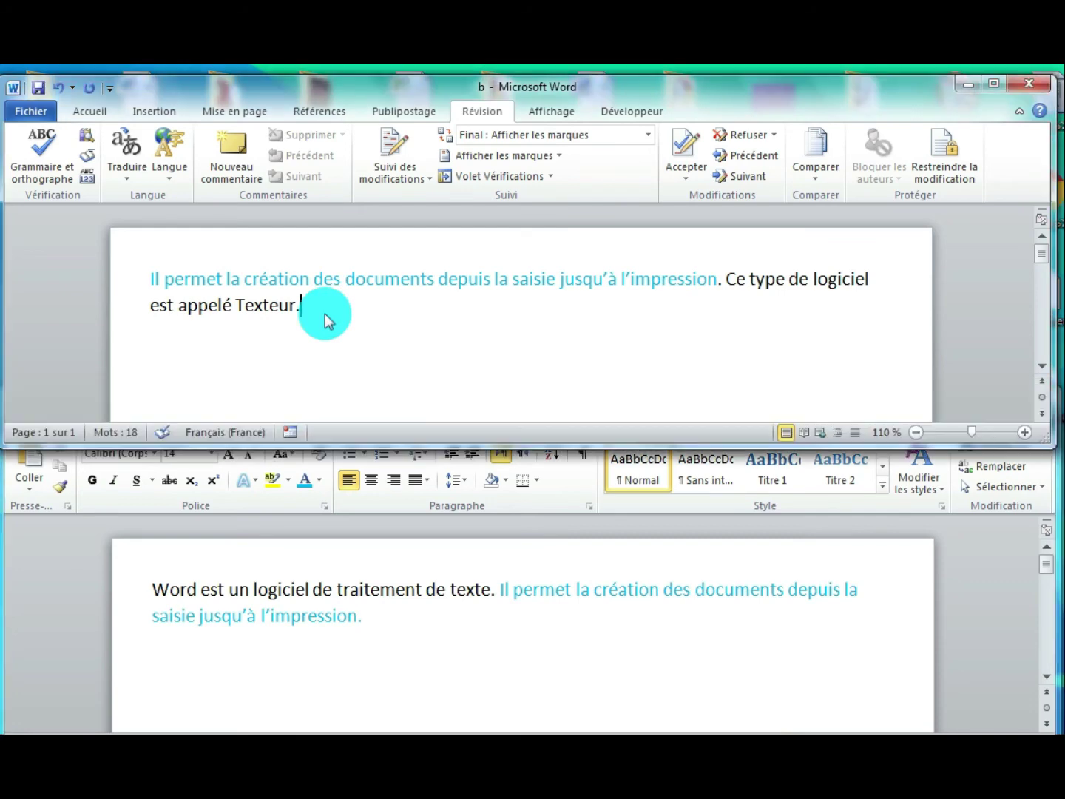
pyautogui.click(482, 629)
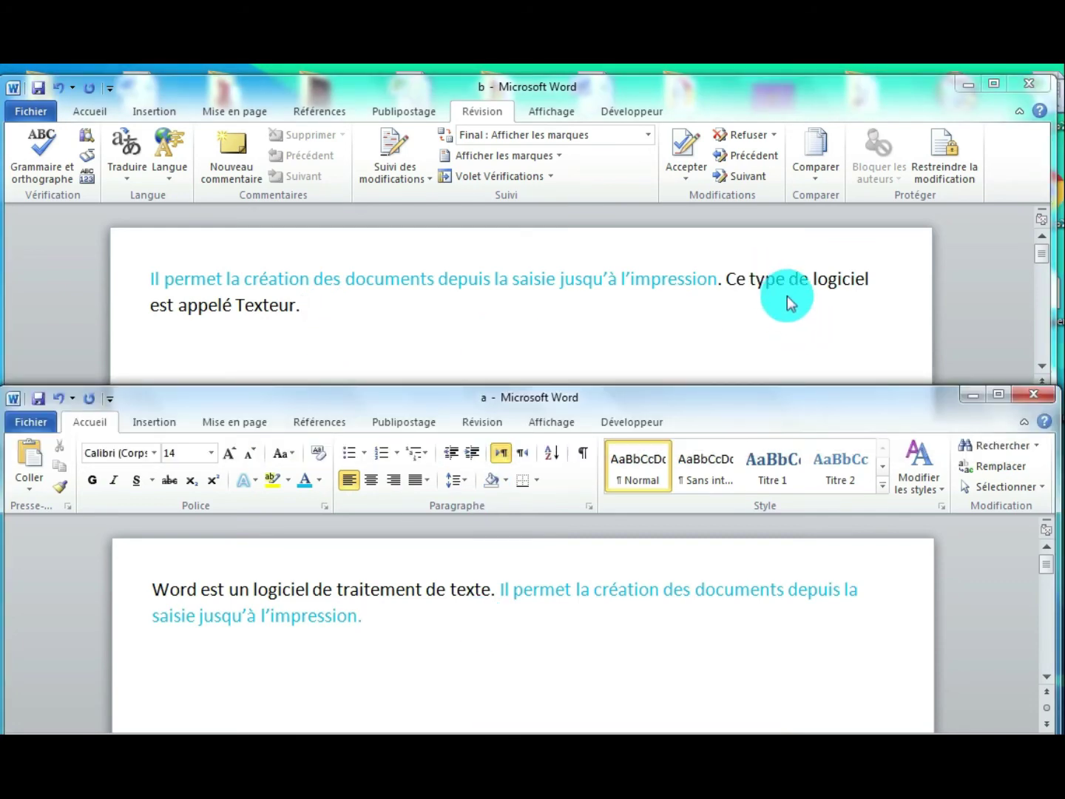
pyautogui.click(586, 342)
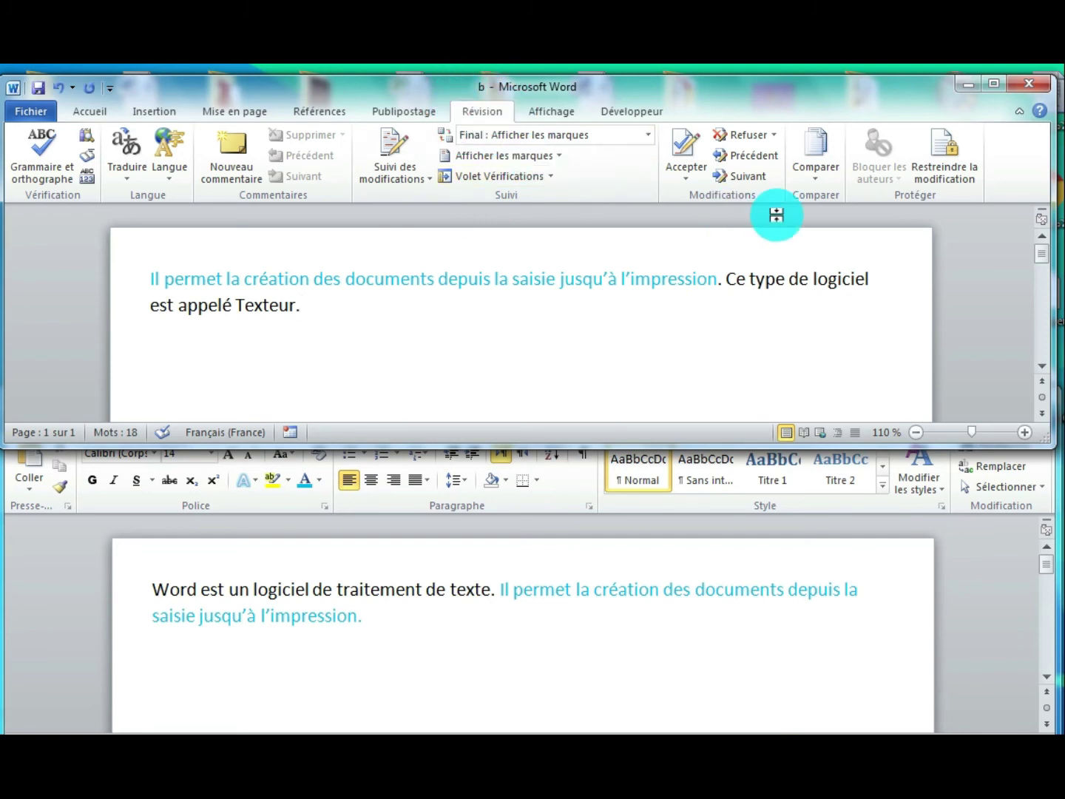
# Start combining documents again from document b, reposition the dialog and choose a as the original document.
pyautogui.click(815, 180)
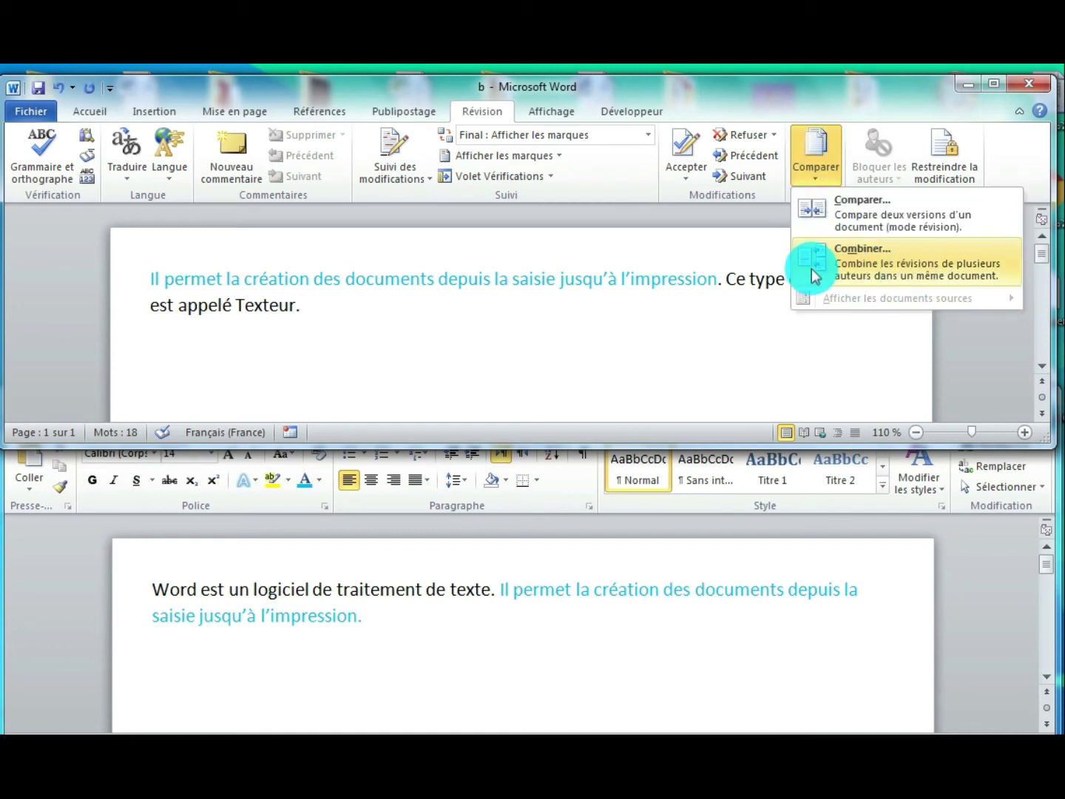
pyautogui.click(945, 268)
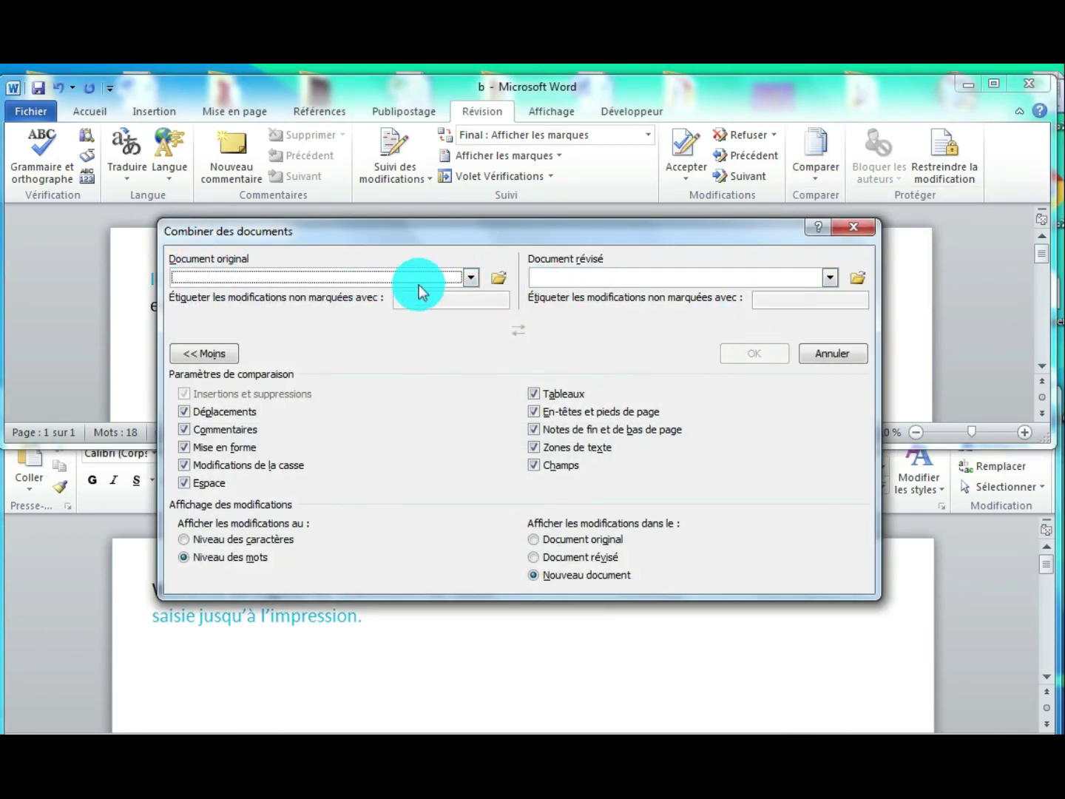
pyautogui.moveTo(454, 231); pyautogui.dragTo(509, 153)
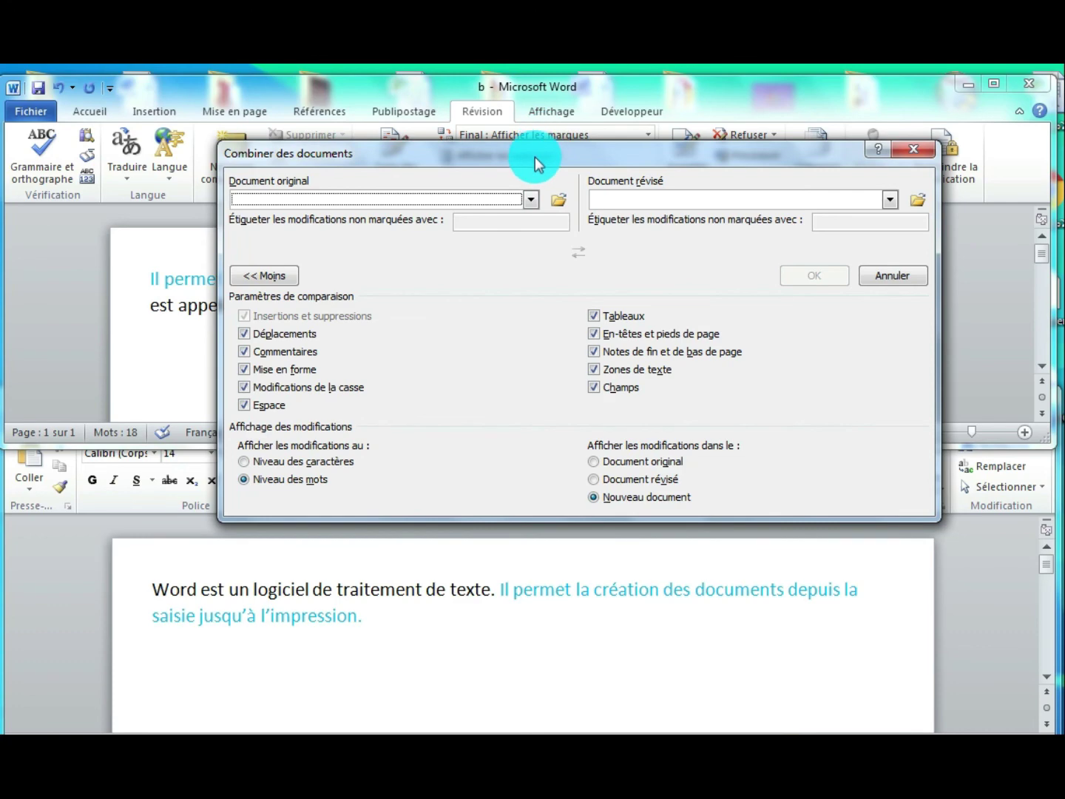
pyautogui.moveTo(534, 155); pyautogui.dragTo(520, 268)
pyautogui.click(514, 314)
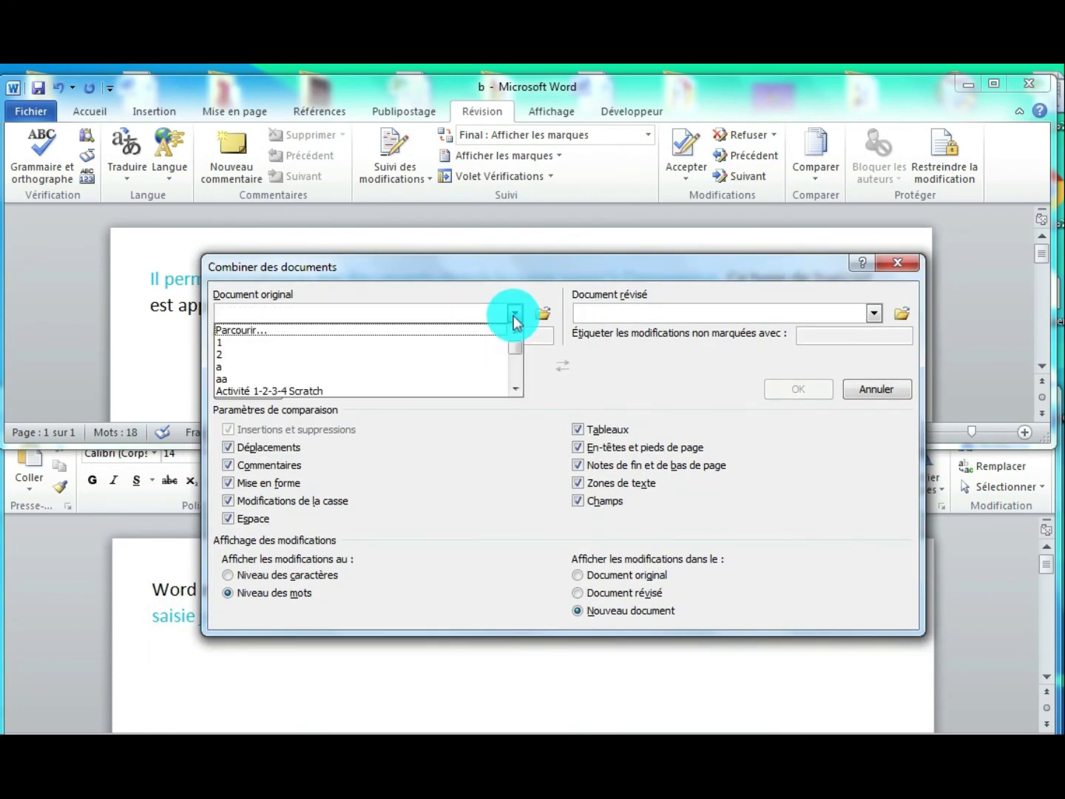
pyautogui.click(254, 367)
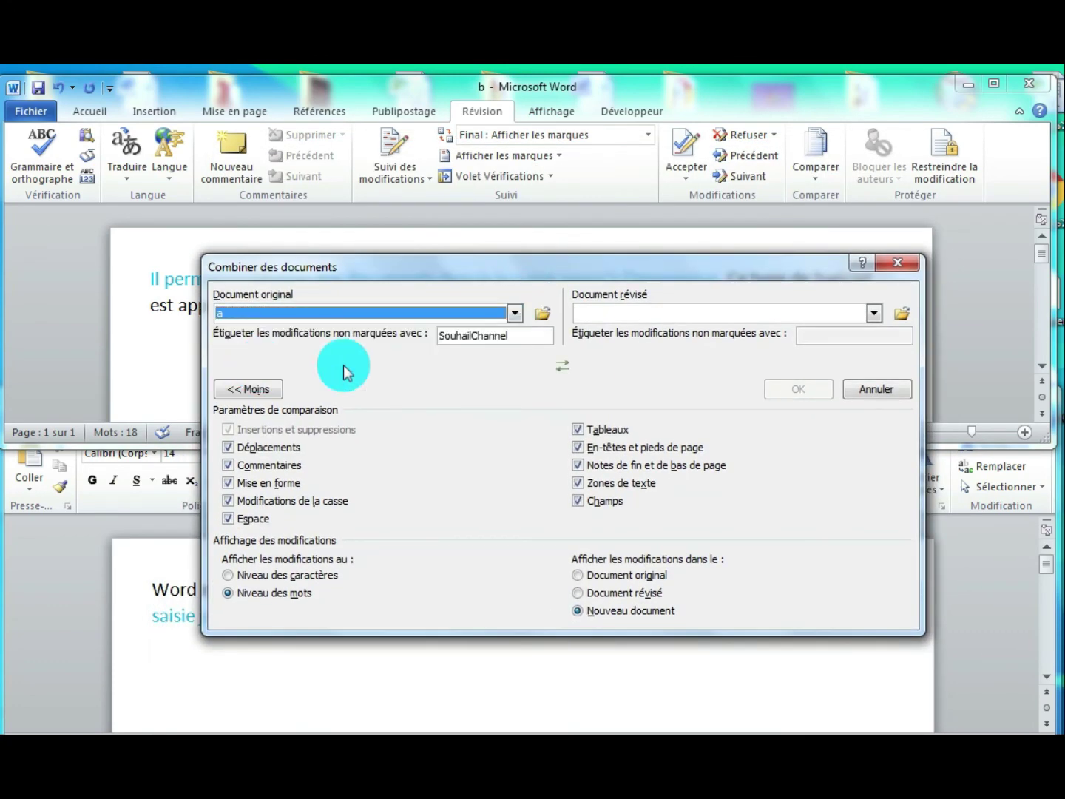
# Choose b as the revised document and combine it with a into a new document.
pyautogui.click(874, 314)
pyautogui.click(873, 390)
pyautogui.click(873, 390)
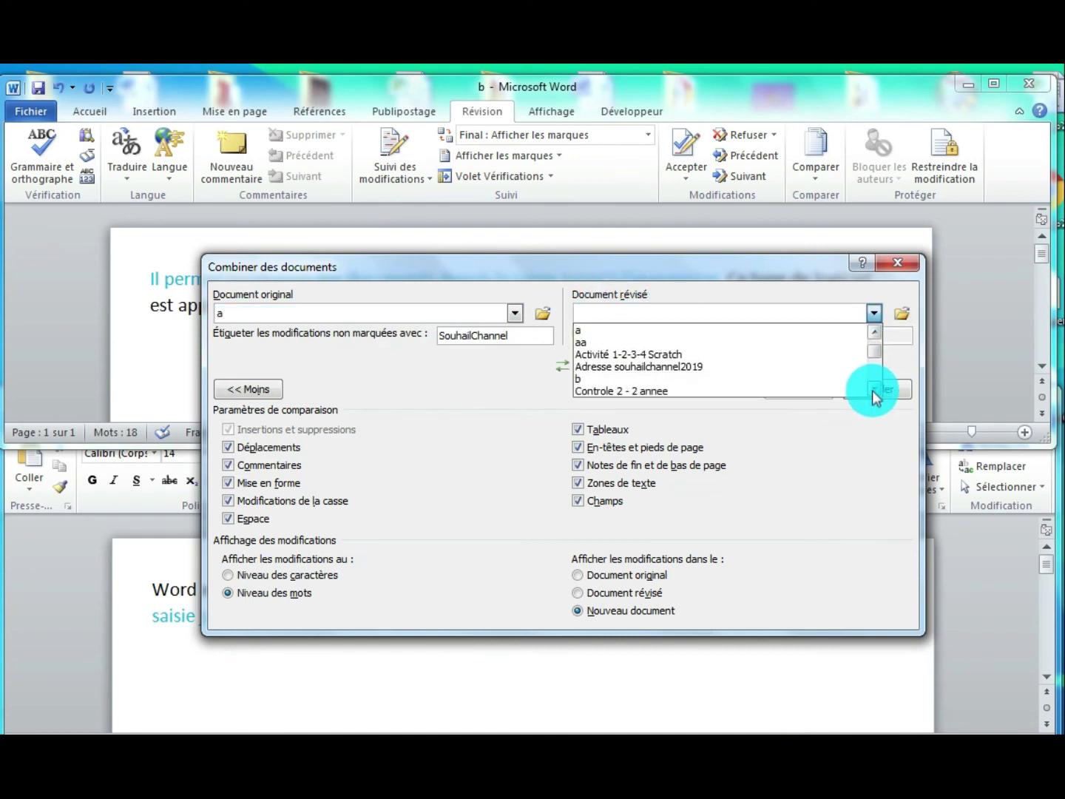
pyautogui.click(872, 389)
pyautogui.moveTo(872, 355); pyautogui.dragTo(873, 340)
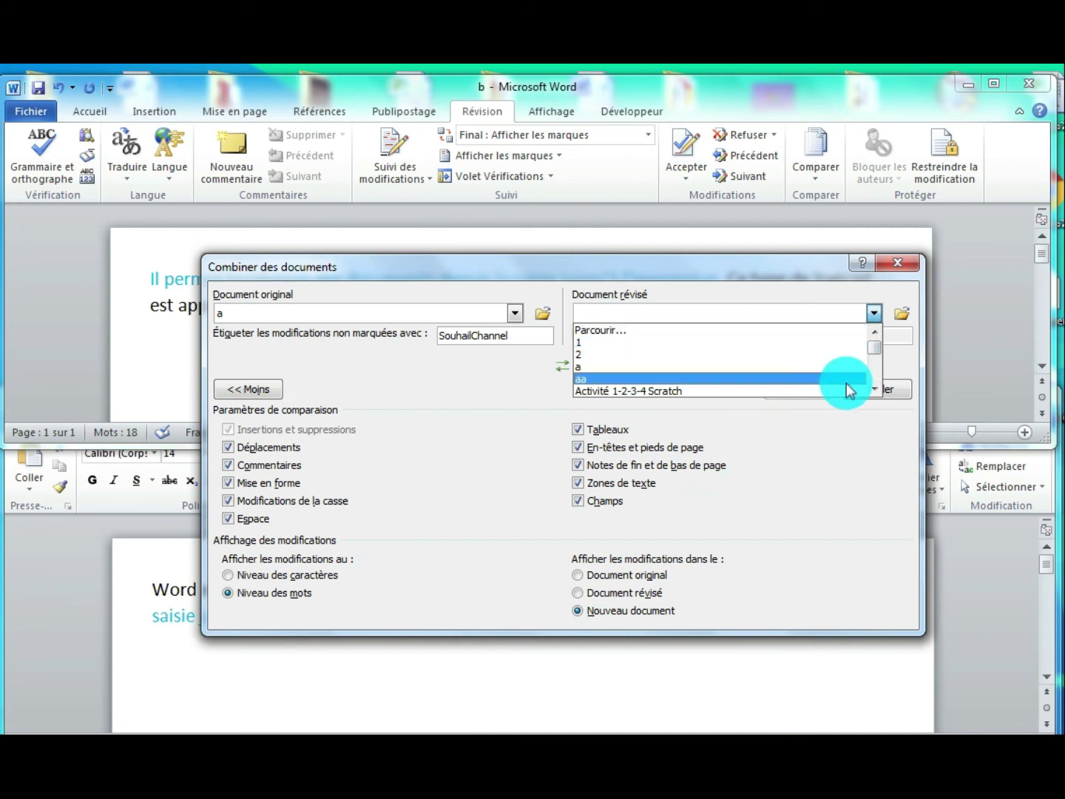
pyautogui.click(874, 389)
pyautogui.click(874, 389)
pyautogui.click(874, 389)
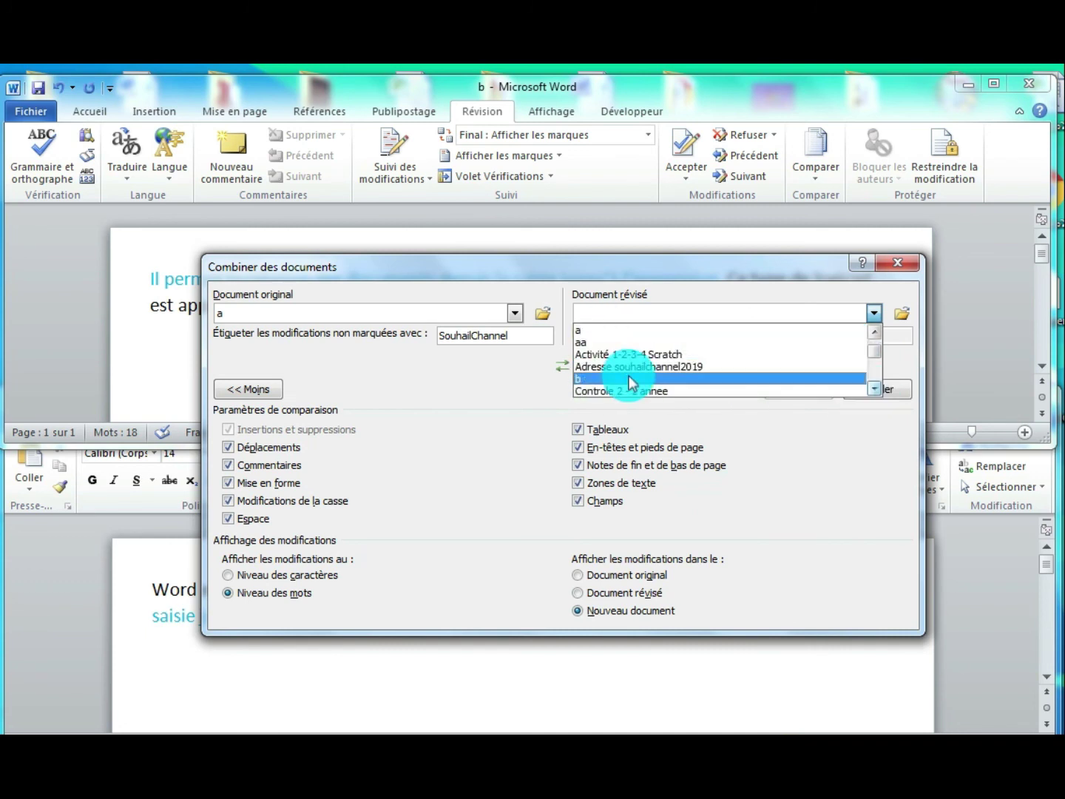
pyautogui.click(592, 380)
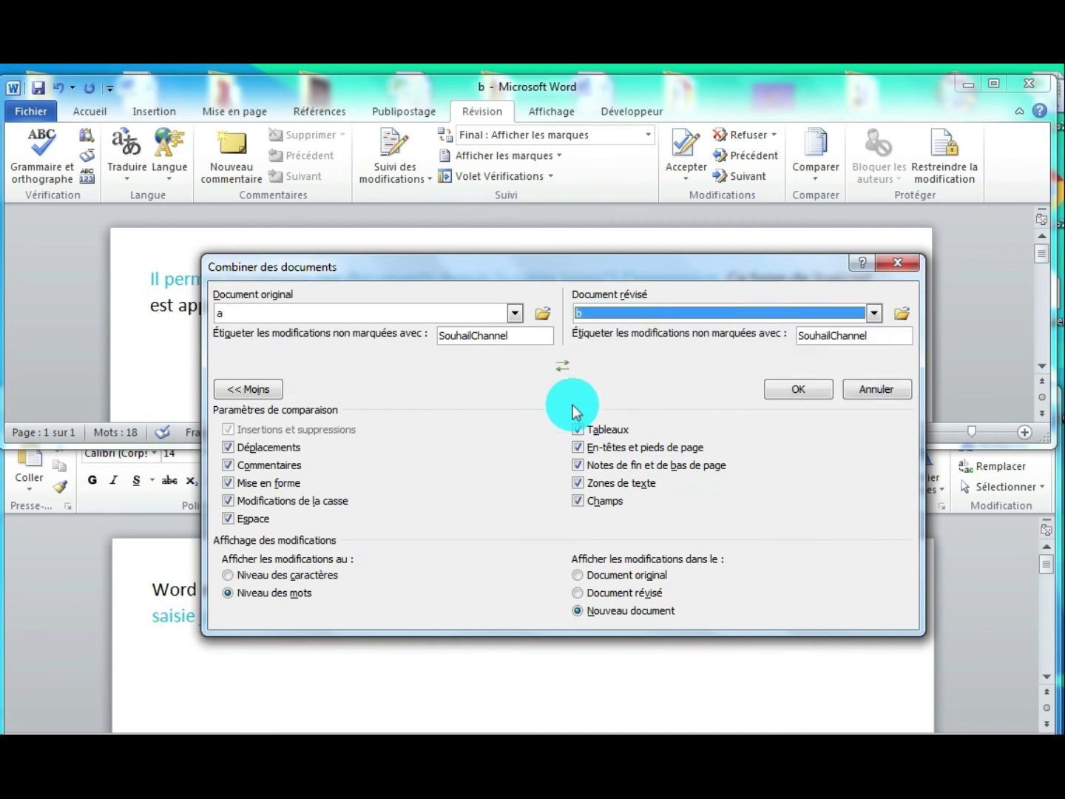
pyautogui.click(797, 389)
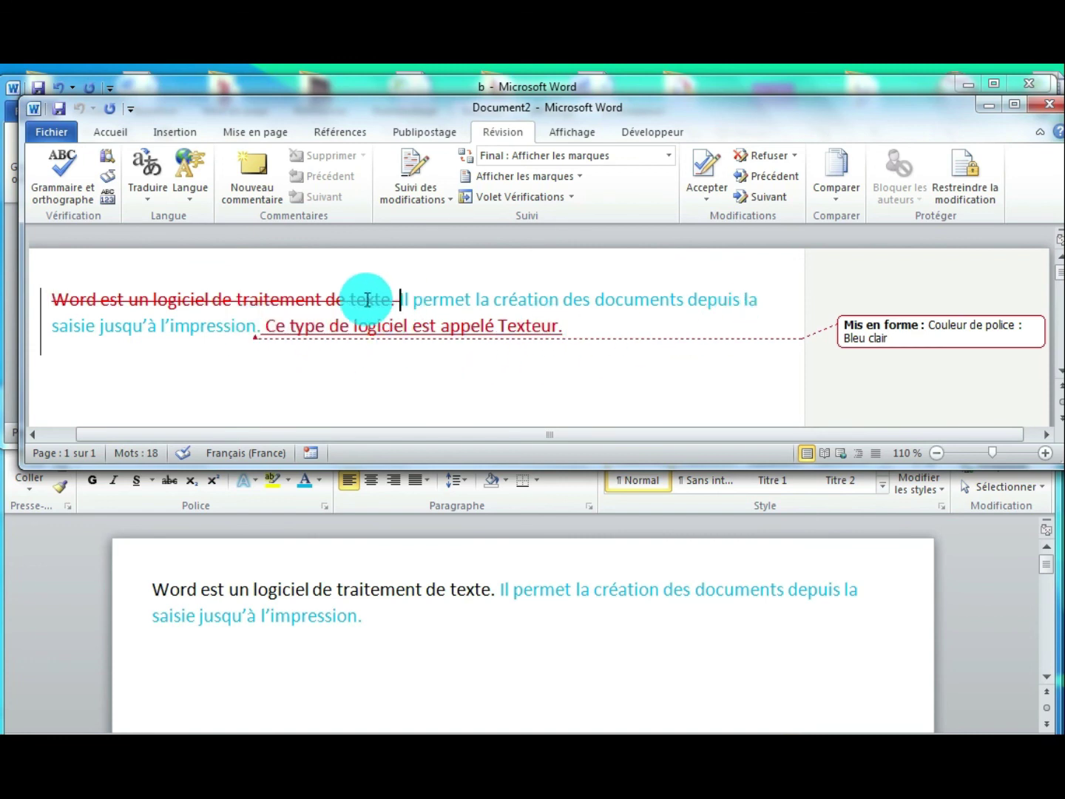
# Bring document a to the front, then return to the combined document to compare their sentences.
pyautogui.click(259, 326)
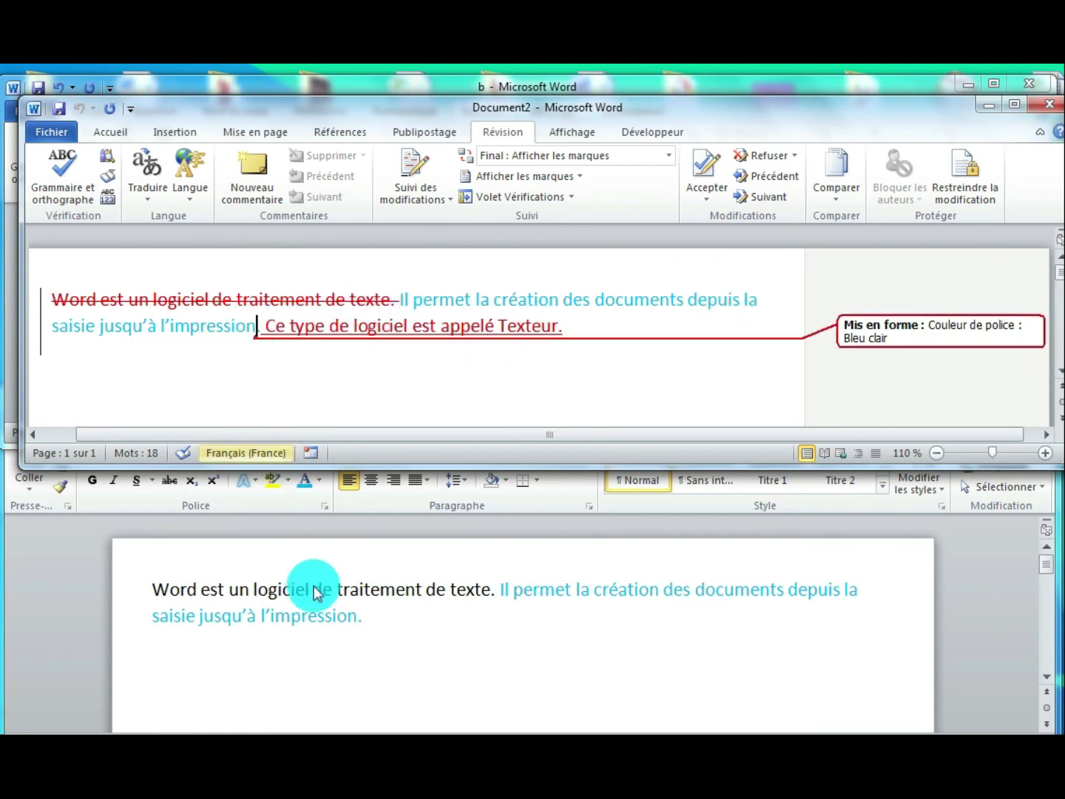
pyautogui.click(392, 619)
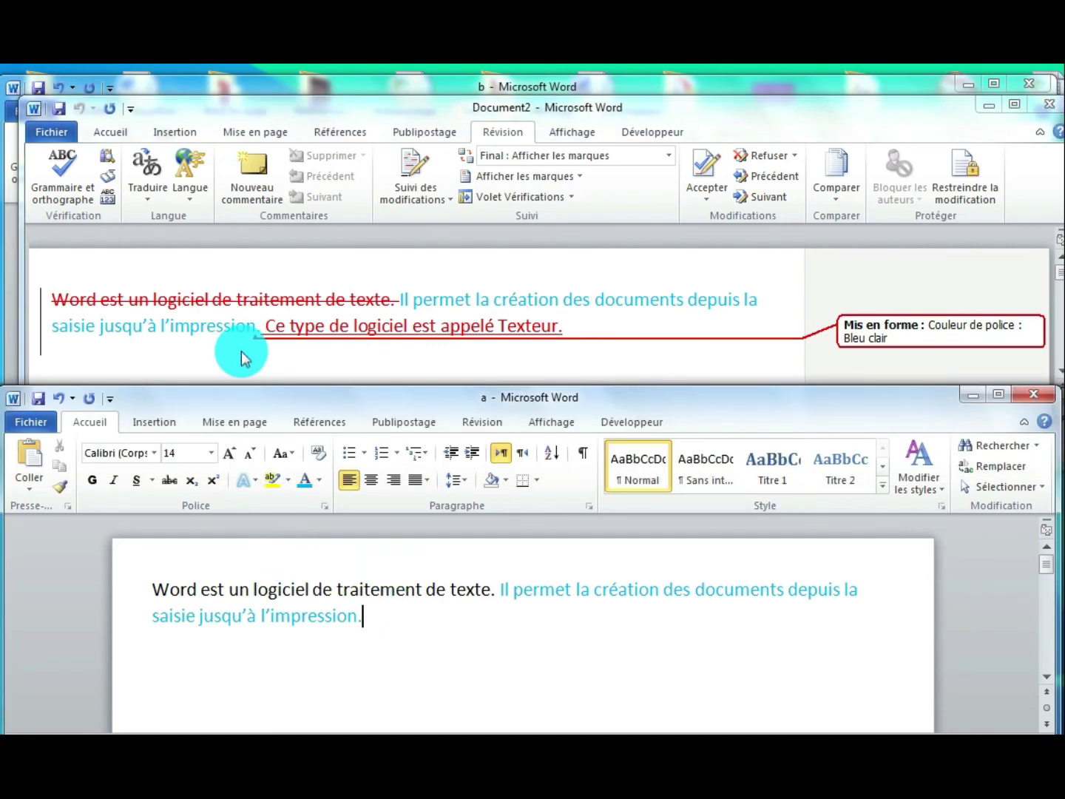
pyautogui.click(445, 362)
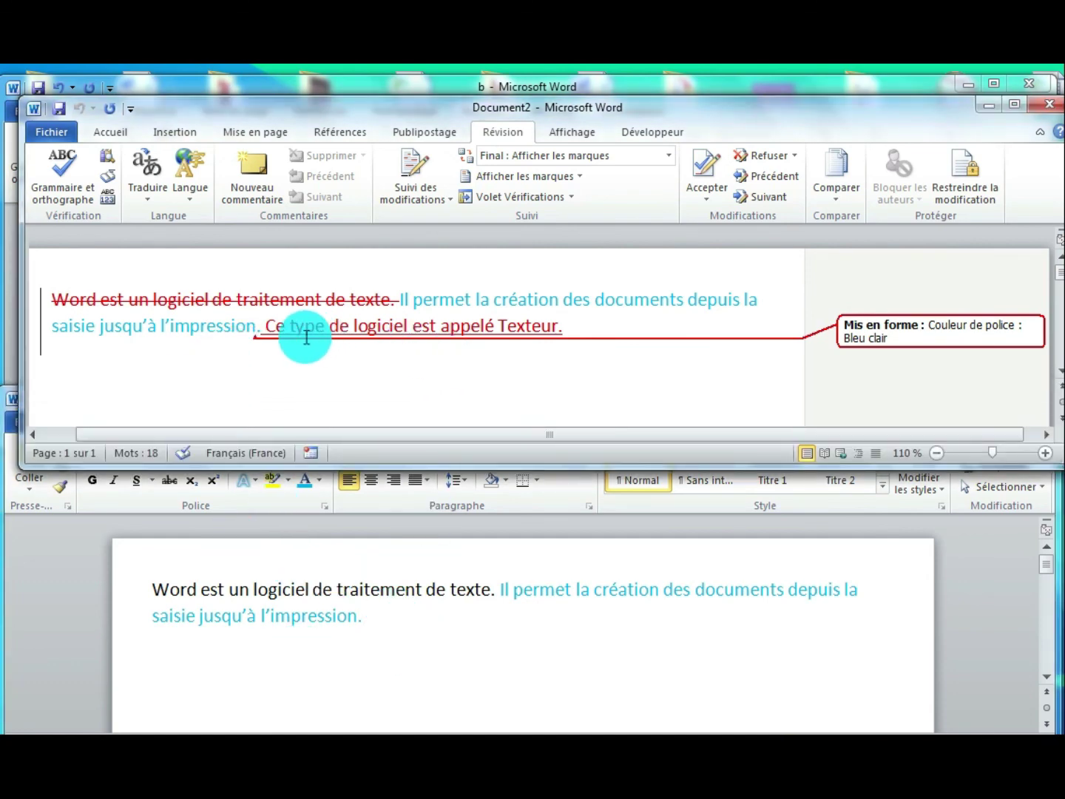
# Highlight the inserted sentence "Ce type de logiciel est appelé Texteur" in the combined document and clear the selection.
pyautogui.moveTo(263, 326); pyautogui.dragTo(557, 334)
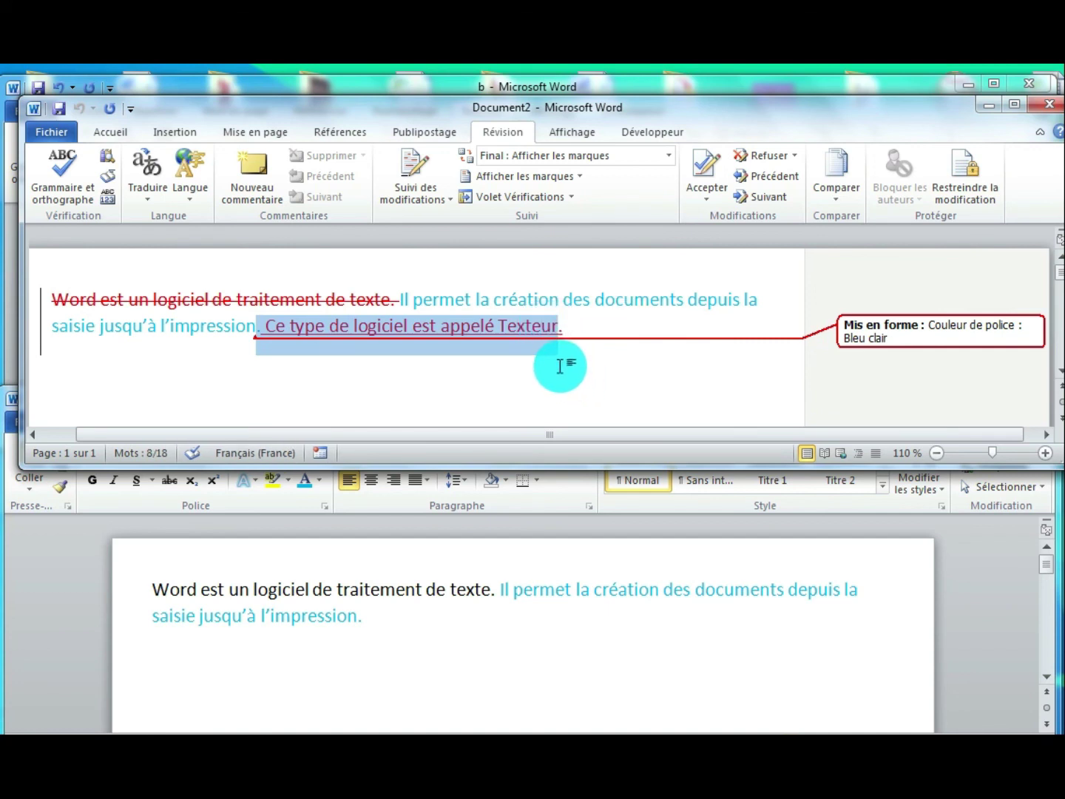
pyautogui.click(556, 372)
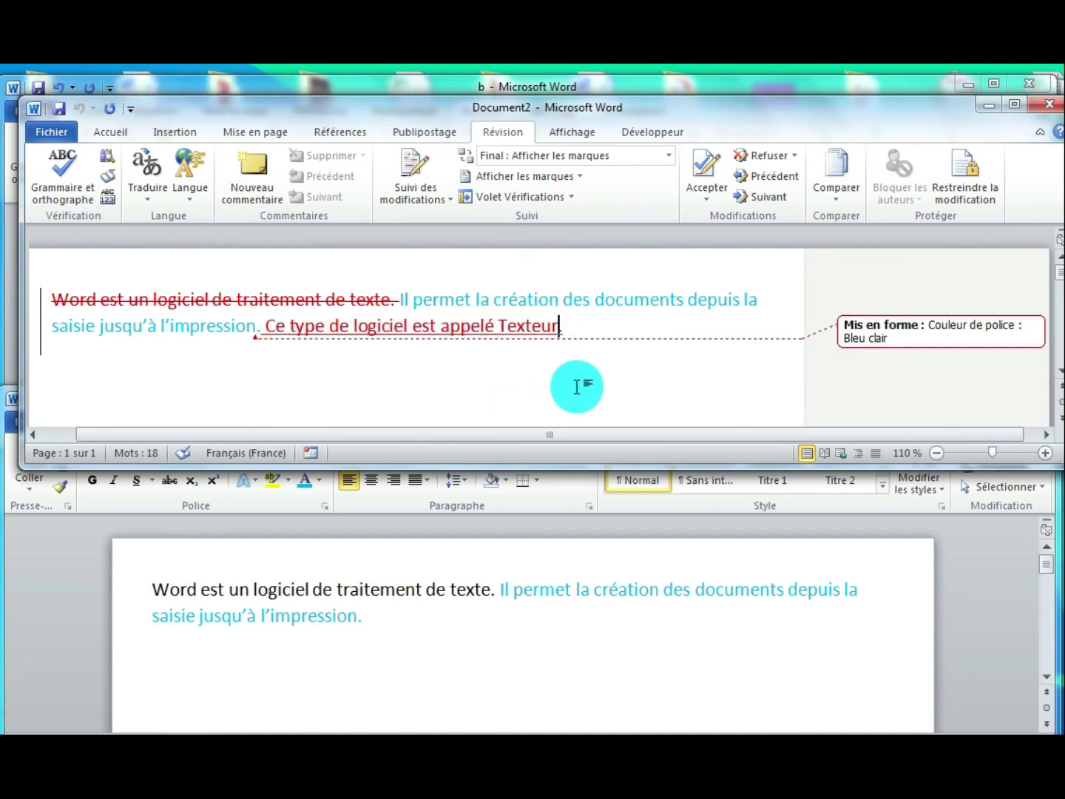
pyautogui.write('.')
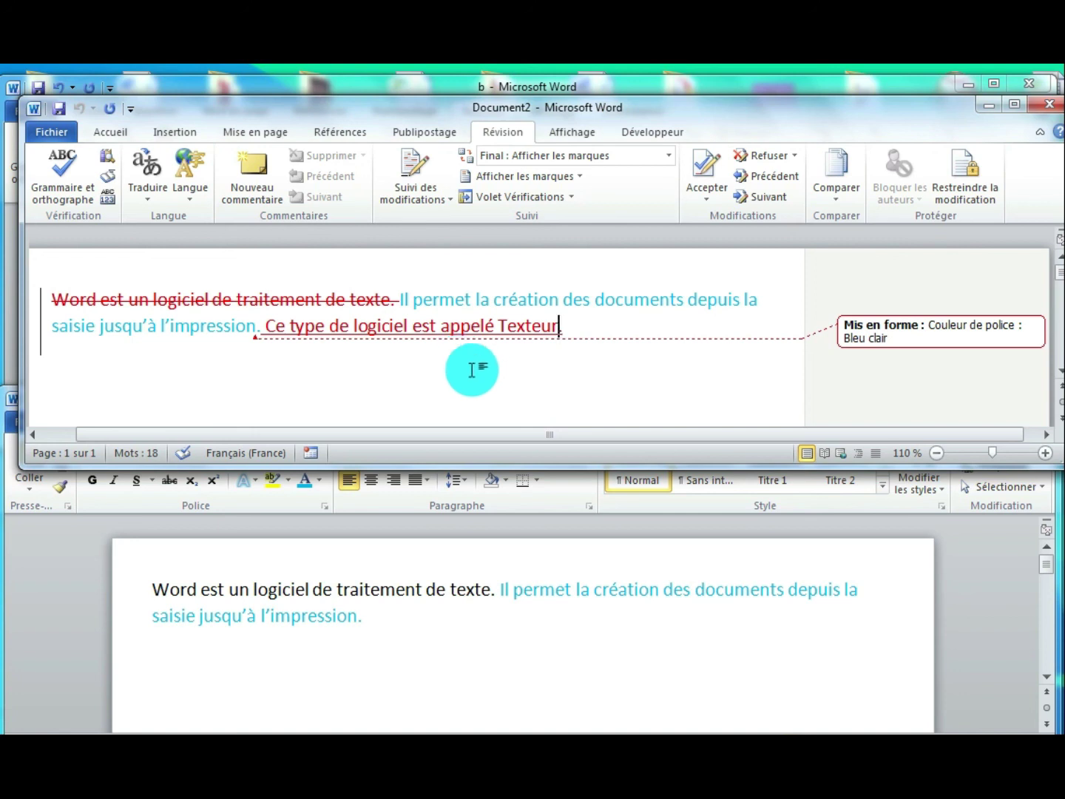
pyautogui.write('.')
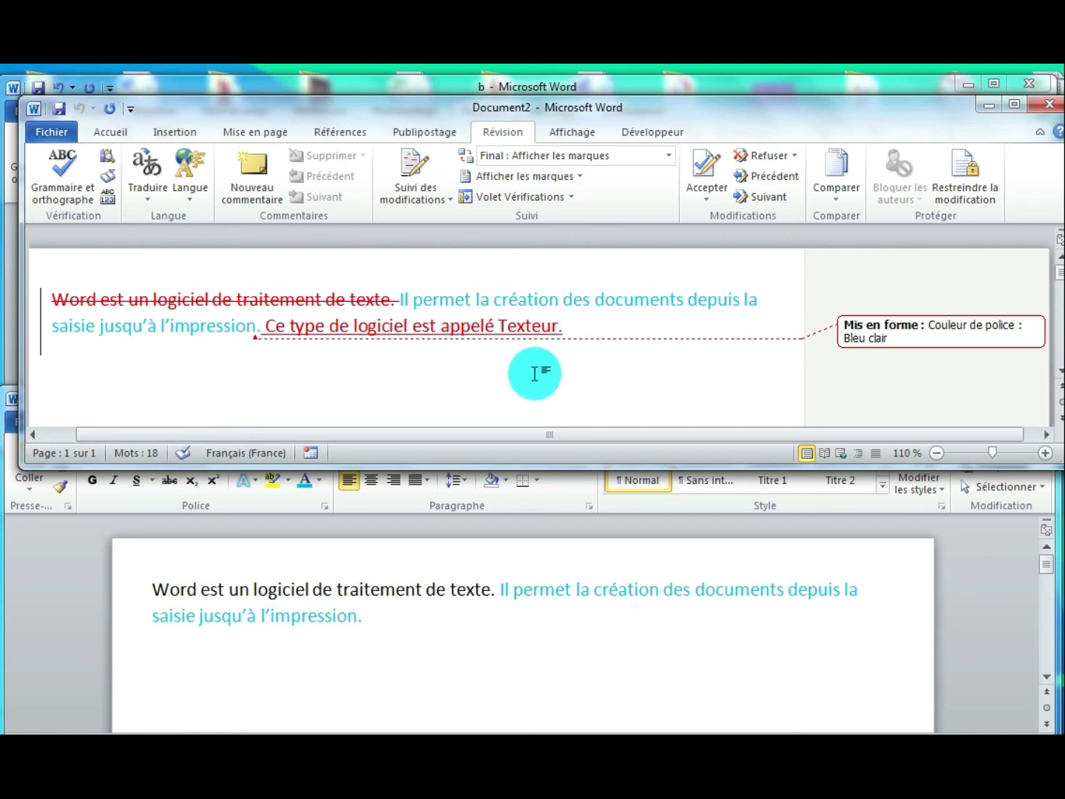